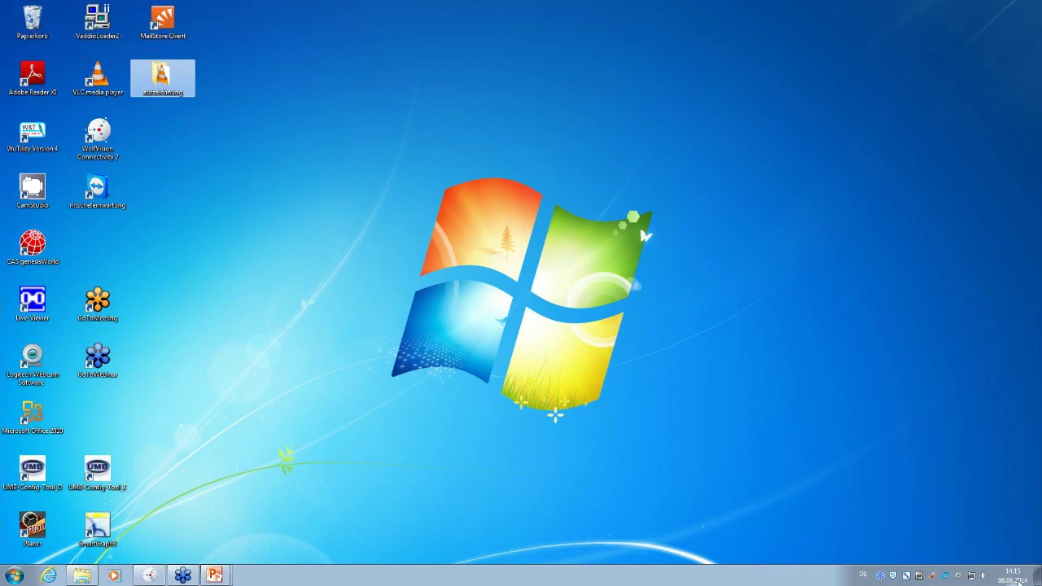
pyautogui.click(49, 575)
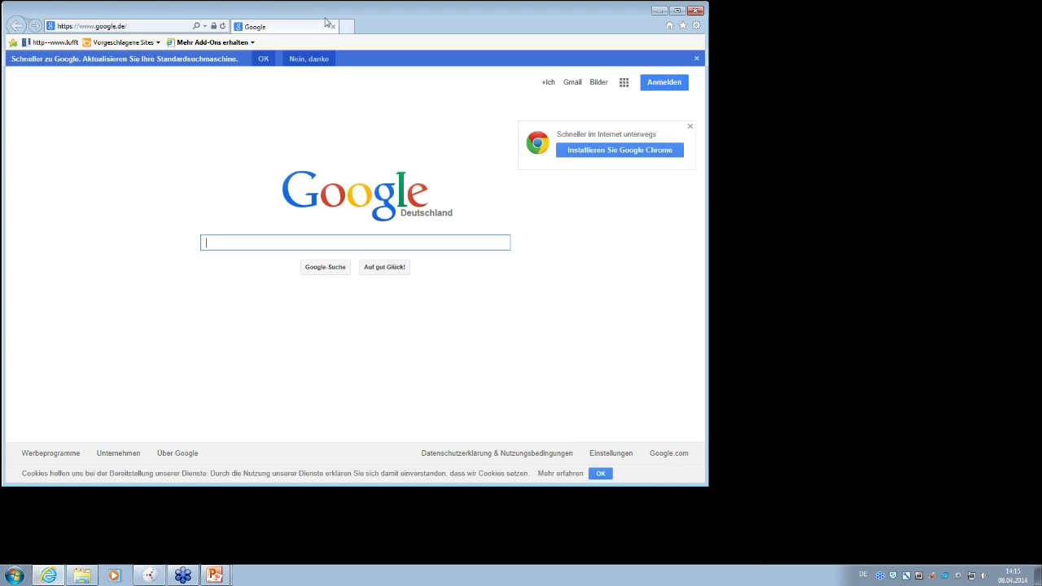
pyautogui.moveTo(321, 13); pyautogui.dragTo(379, 40)
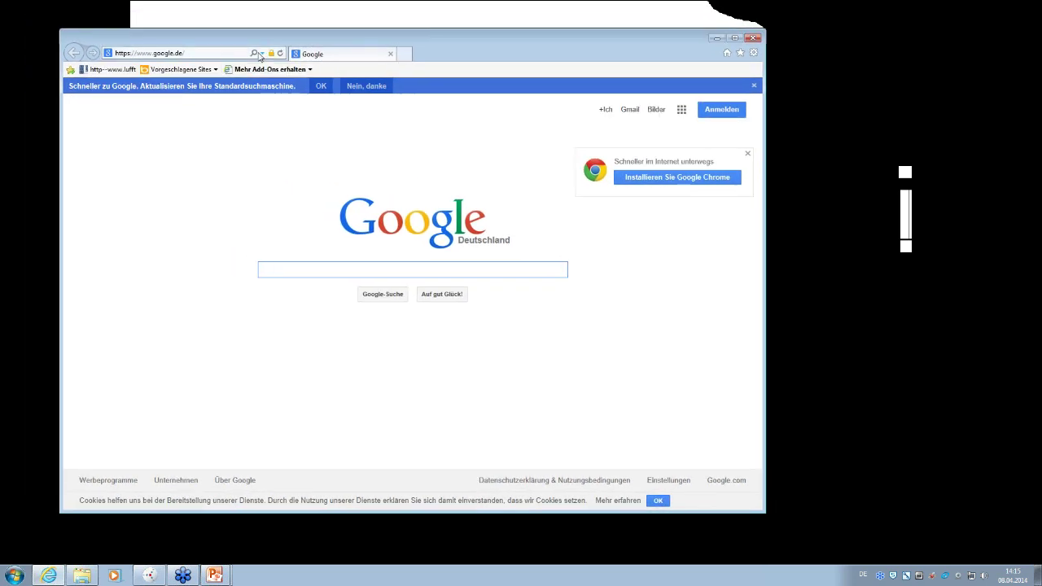
pyautogui.click(263, 54)
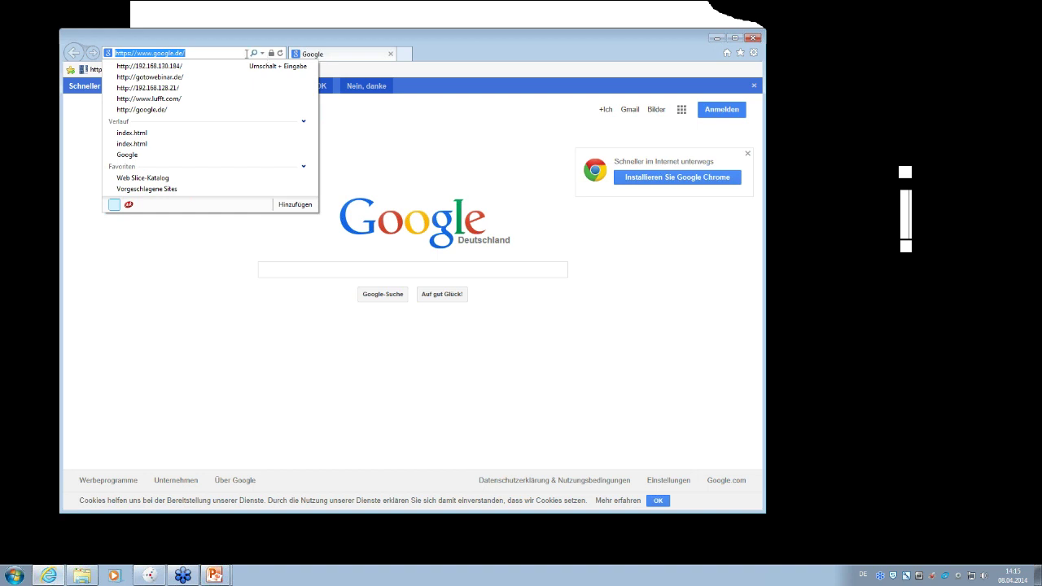
pyautogui.click(170, 67)
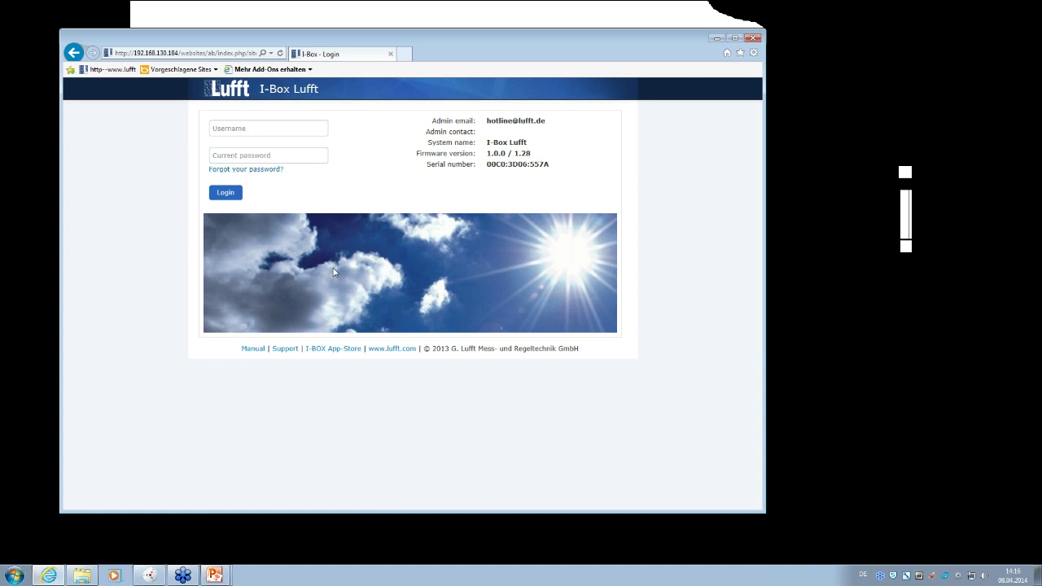
# - Log in with the administrator username and password, declining to save the password
pyautogui.click(224, 129)
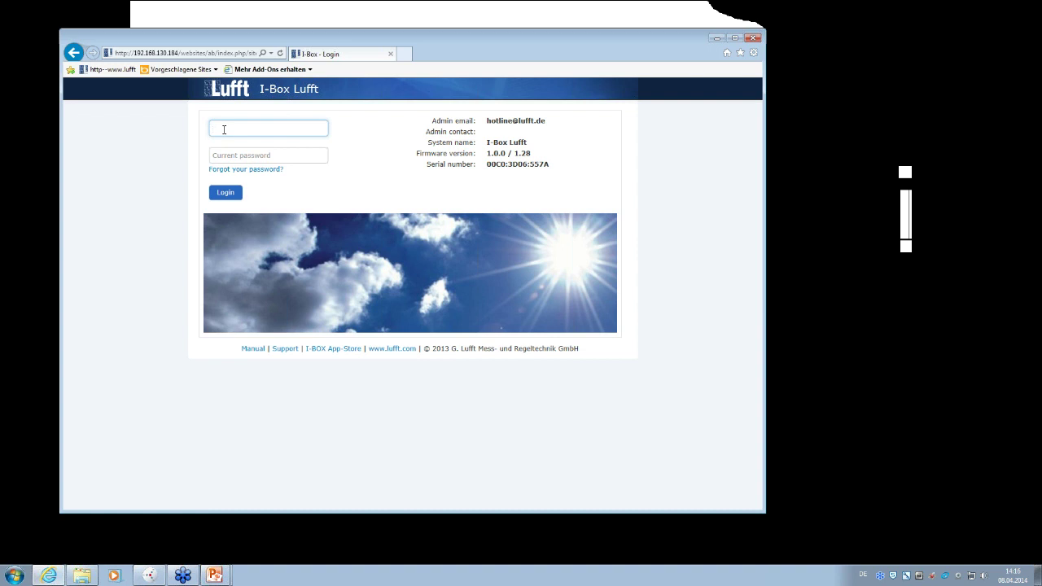
pyautogui.write('admin')
pyautogui.click(240, 156)
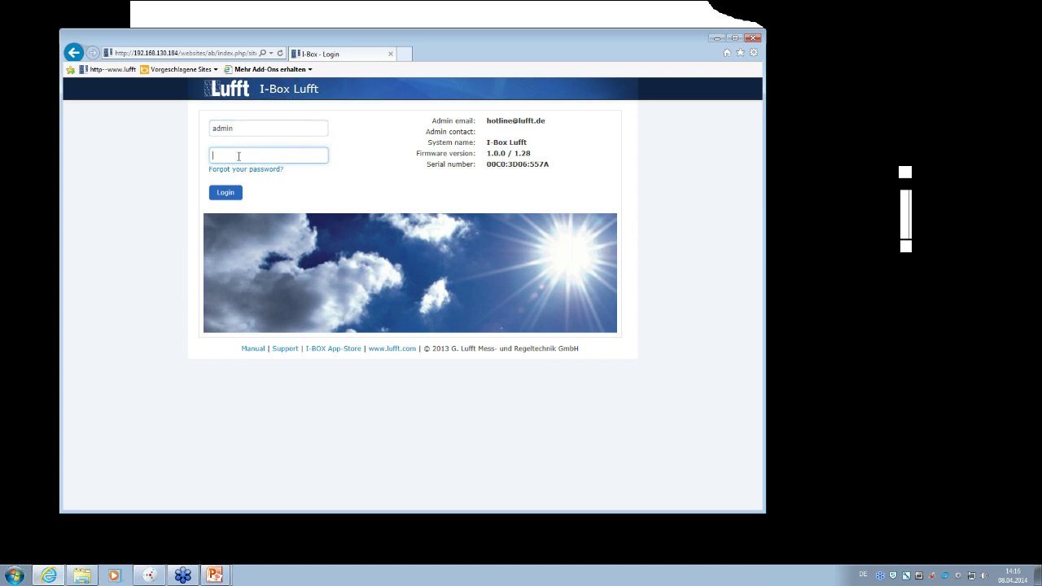
pyautogui.write('•••••')
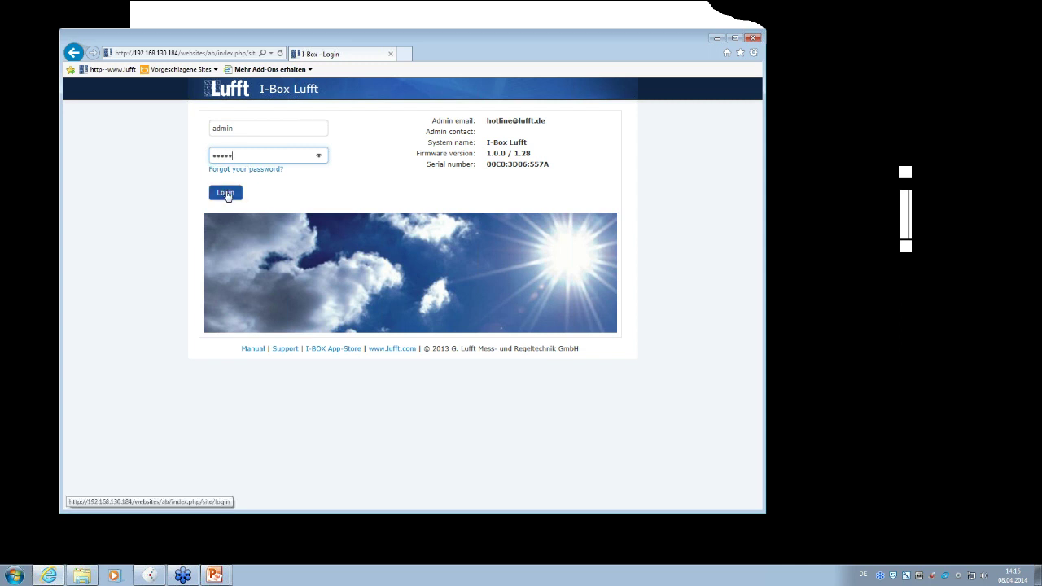
pyautogui.click(226, 194)
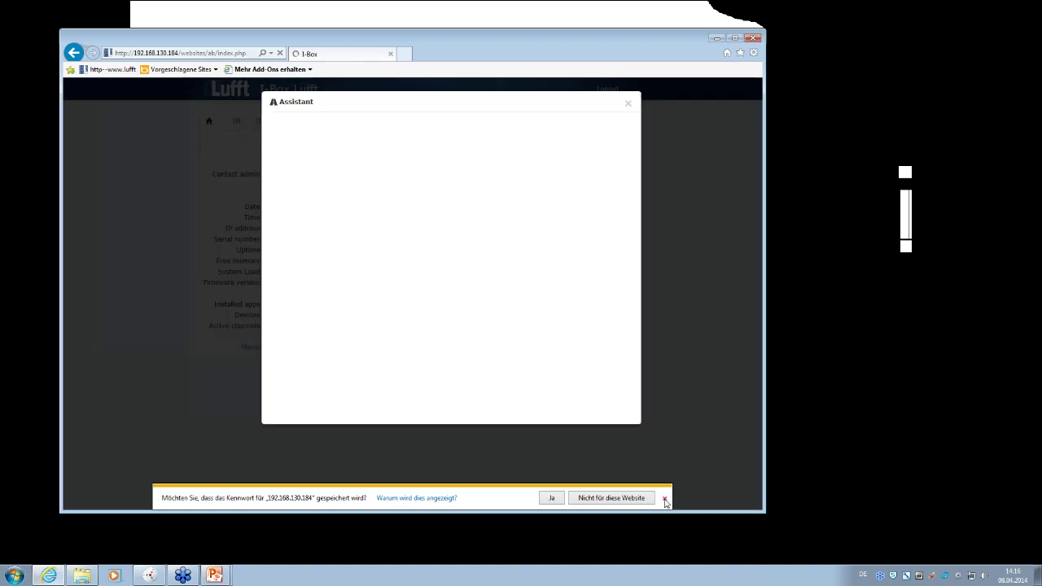
pyautogui.click(664, 499)
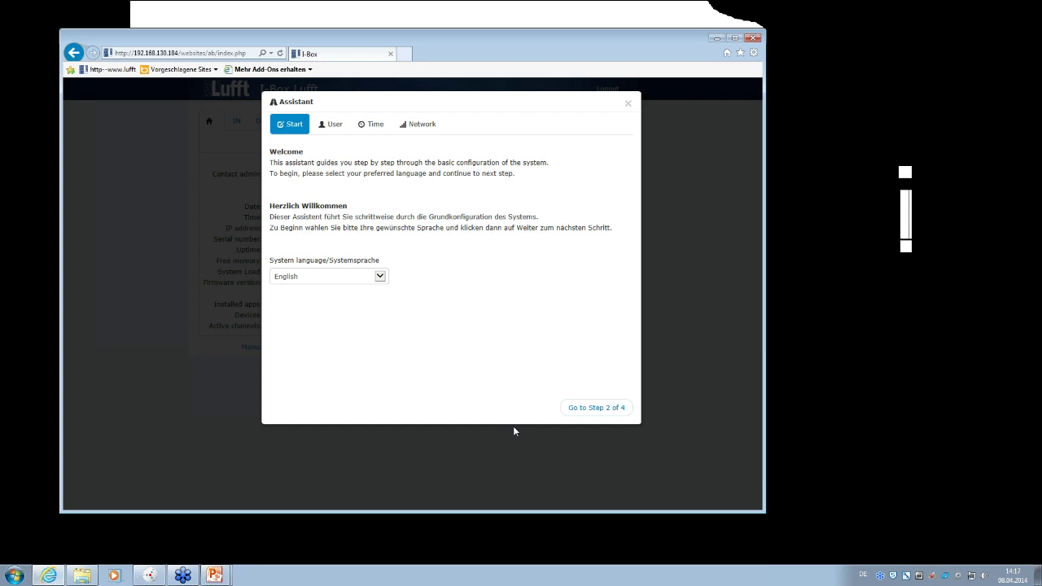
# - Keep English as the system language and continue to the Assistant's User step
pyautogui.click(380, 277)
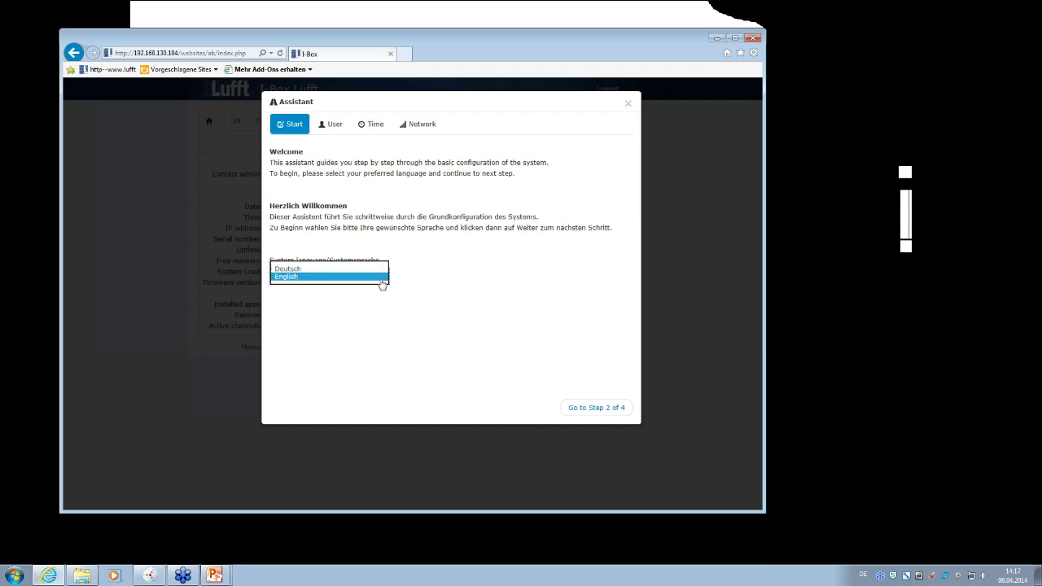
pyautogui.click(308, 278)
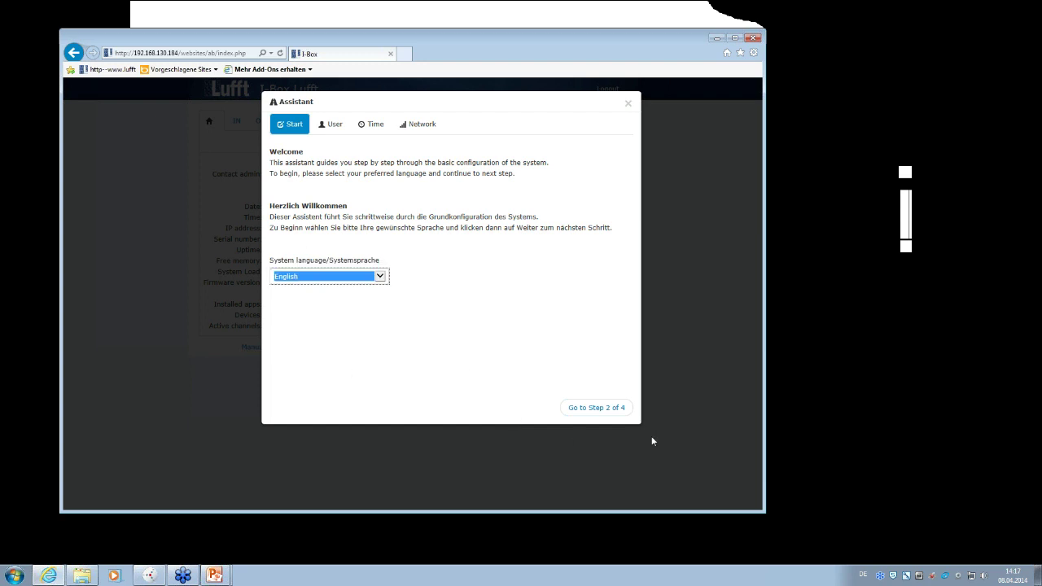
pyautogui.click(589, 413)
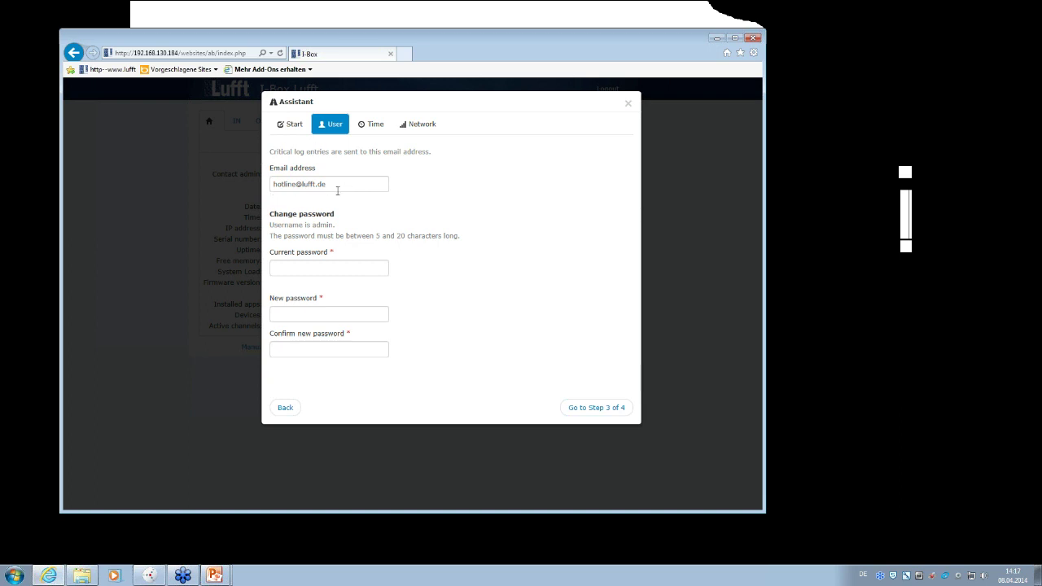
# - Enter the current password, a new password and its confirmation
pyautogui.click(299, 270)
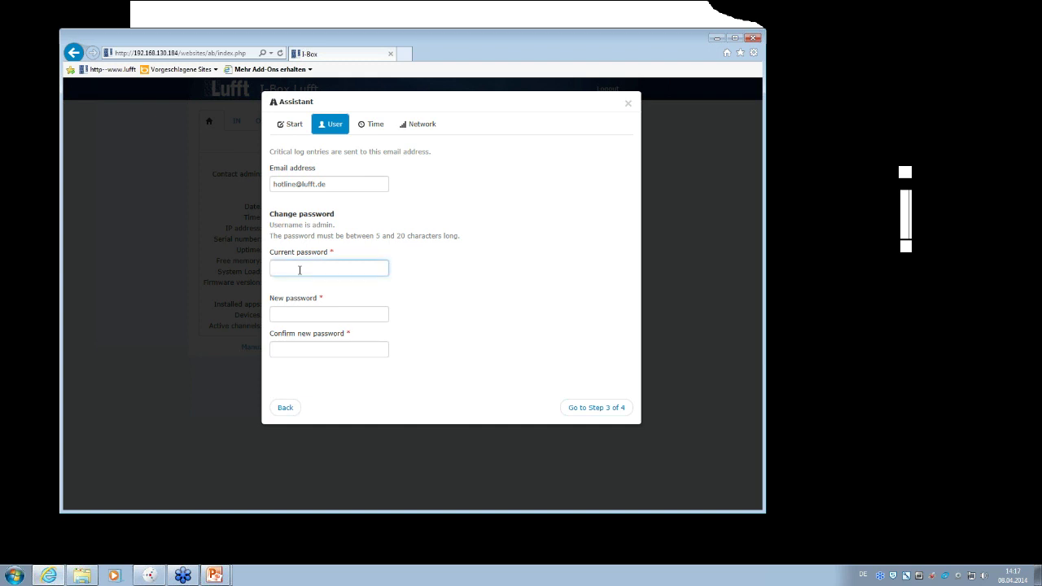
pyautogui.write('admin')
pyautogui.click(322, 311)
pyautogui.write('admin')
pyautogui.click(326, 348)
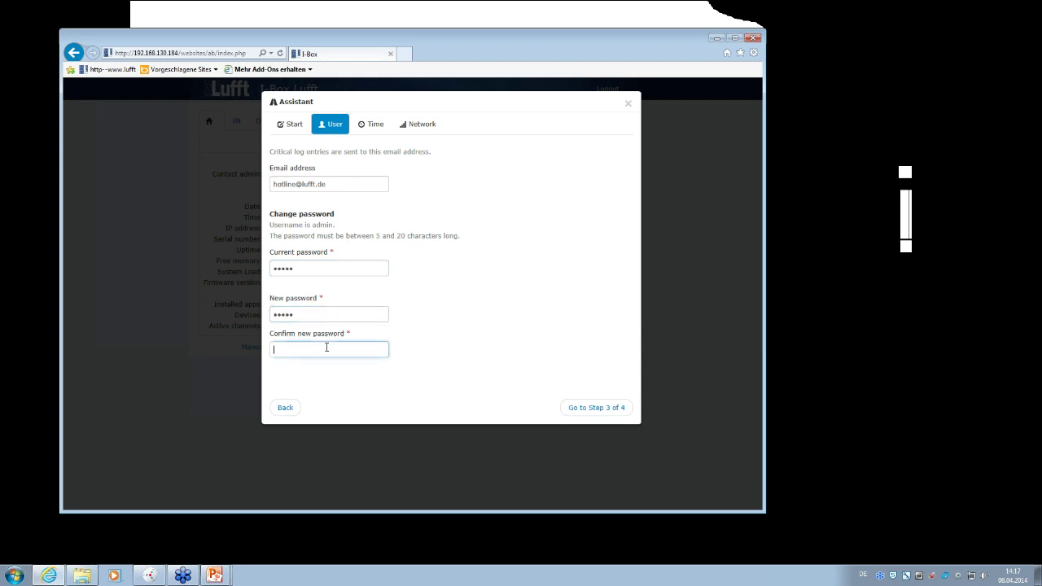
pyautogui.write('admin')
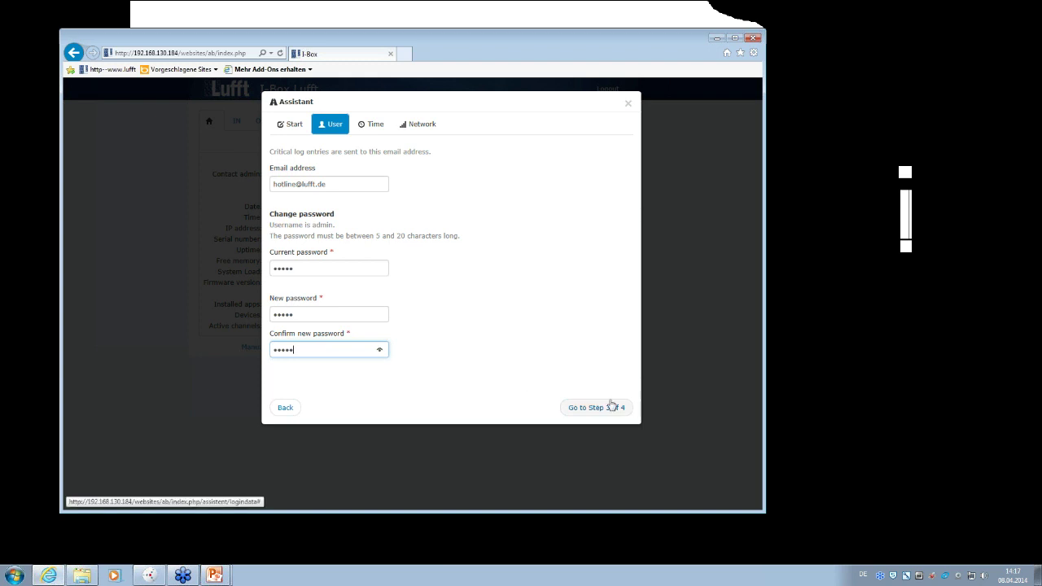
# - Confirm the passwords and advance to Step 3 of 4, the Time step
pyautogui.click(583, 409)
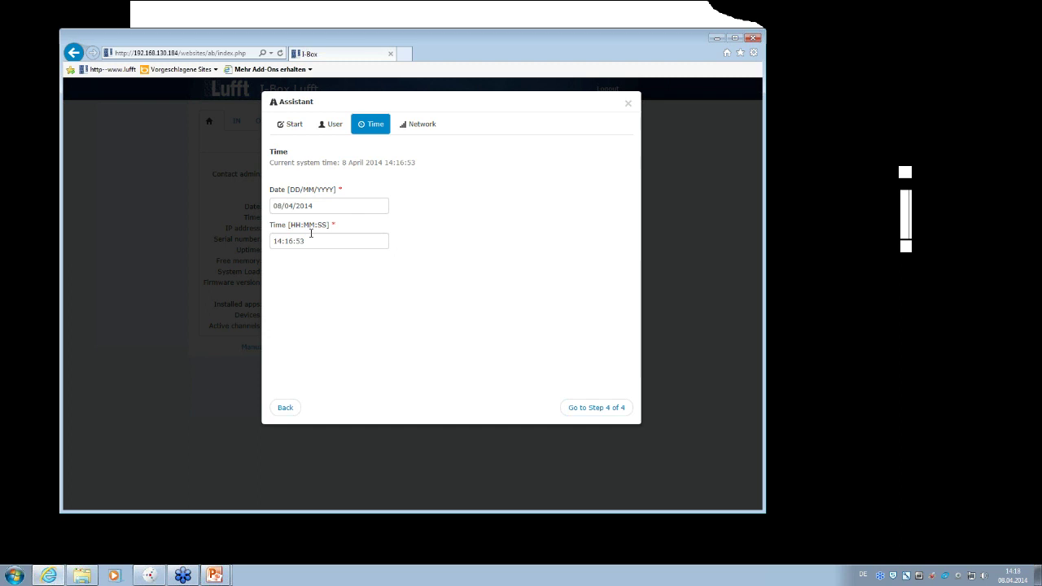
# - Advance to the Network step and review its IP, gateway and DNS fields with DHCP on
pyautogui.click(594, 410)
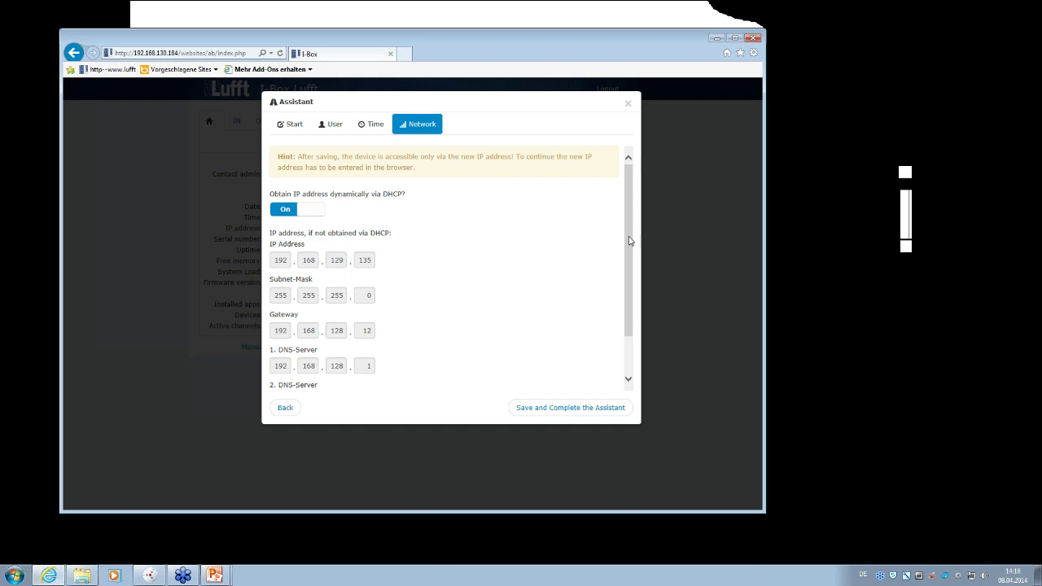
pyautogui.moveTo(629, 241); pyautogui.dragTo(631, 289)
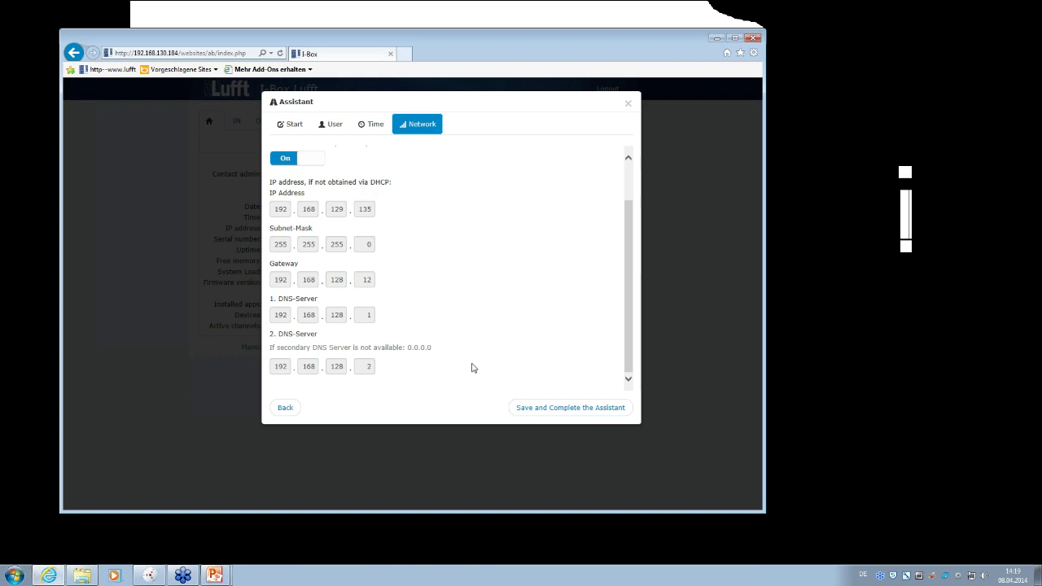
pyautogui.scroll(2, 473, 368)
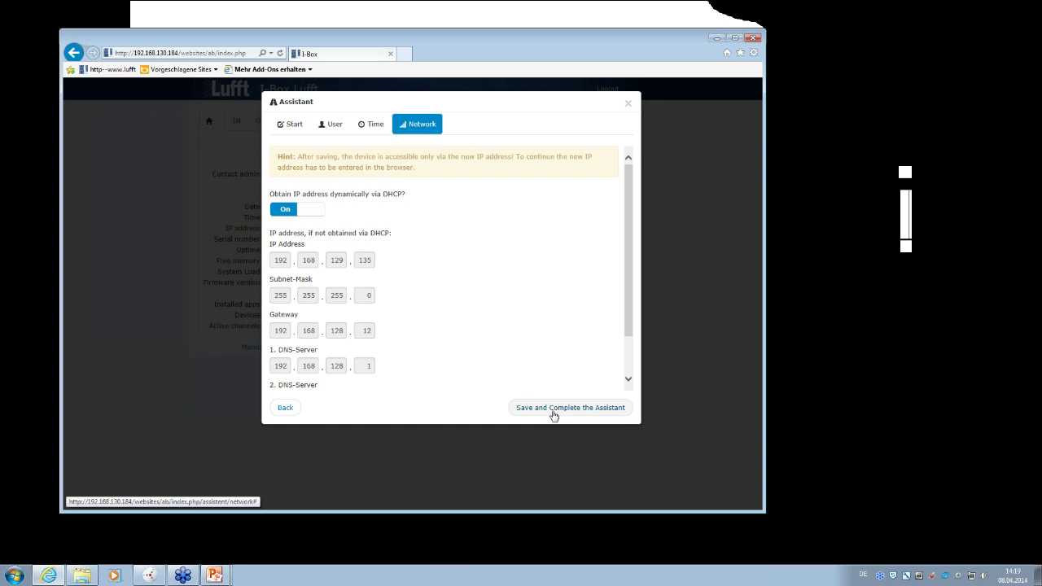
# - Save and complete the Assistant so the Dashboard shows System Status and Channels OK
pyautogui.click(553, 412)
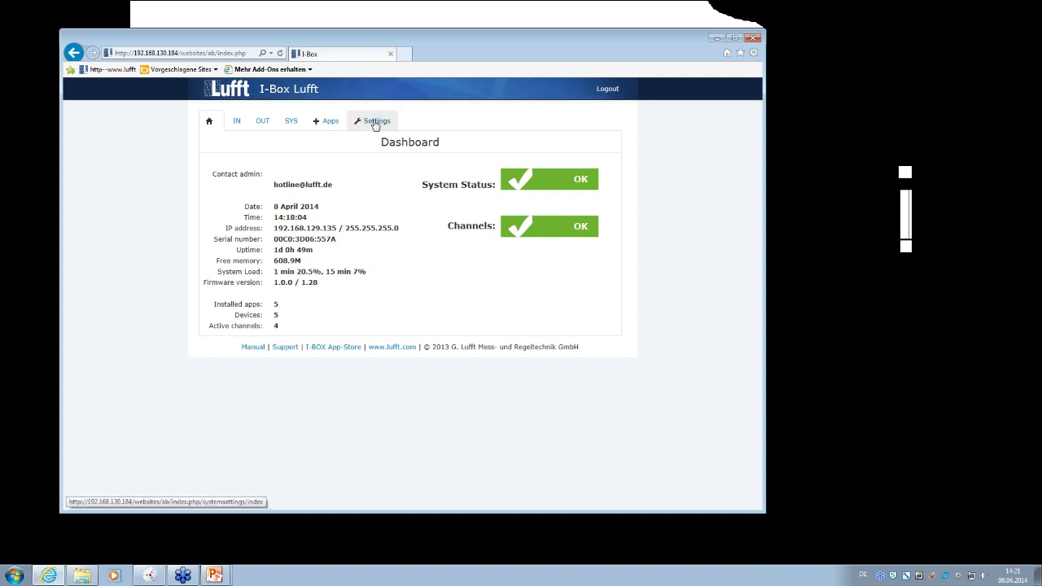
# - On Settings > Common, enable showing the Assistant on the dashboard and save
pyautogui.click(375, 123)
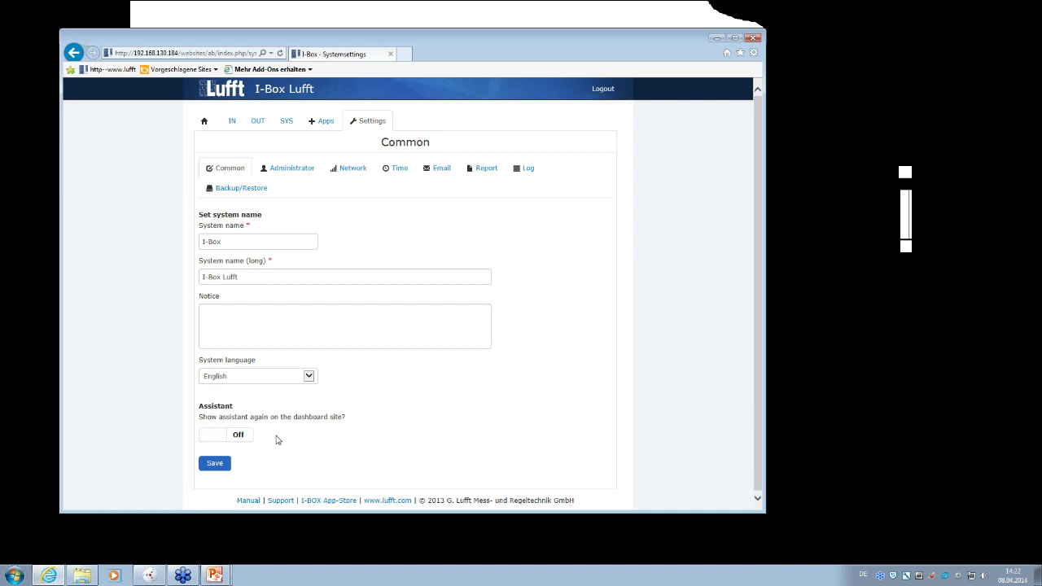
pyautogui.click(225, 434)
pyautogui.click(206, 440)
pyautogui.click(206, 442)
pyautogui.click(225, 463)
pyautogui.click(225, 463)
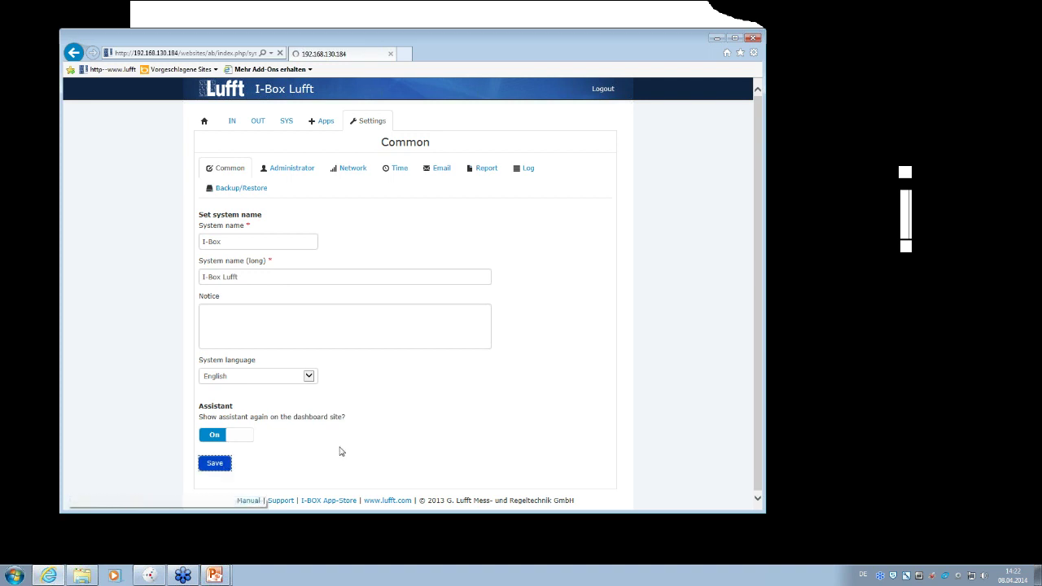
# - Open Settings > Administrator and scroll through the alert e-mail, contact and password fields
pyautogui.click(287, 173)
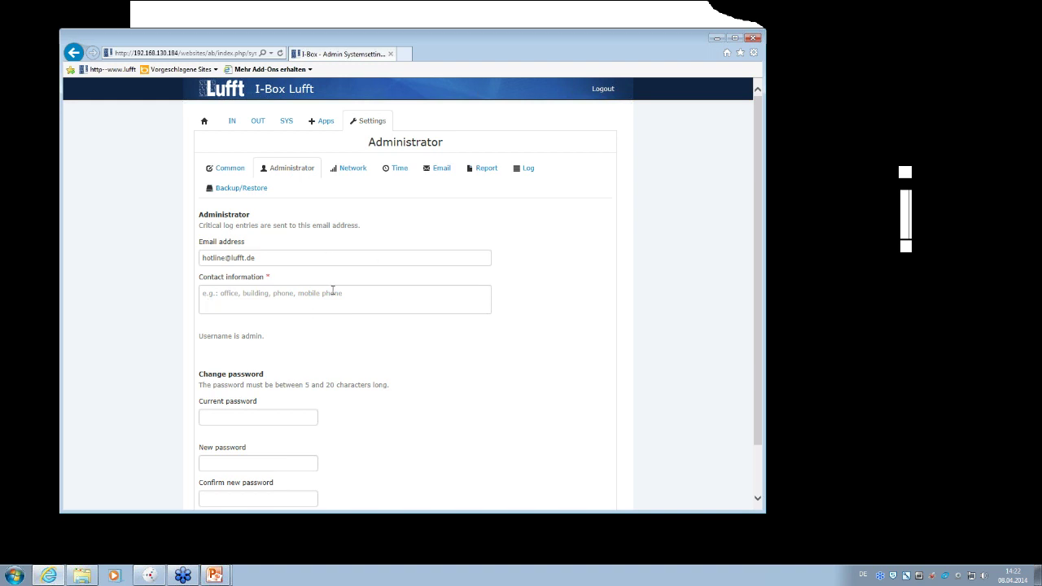
pyautogui.scroll(-2, 249, 356)
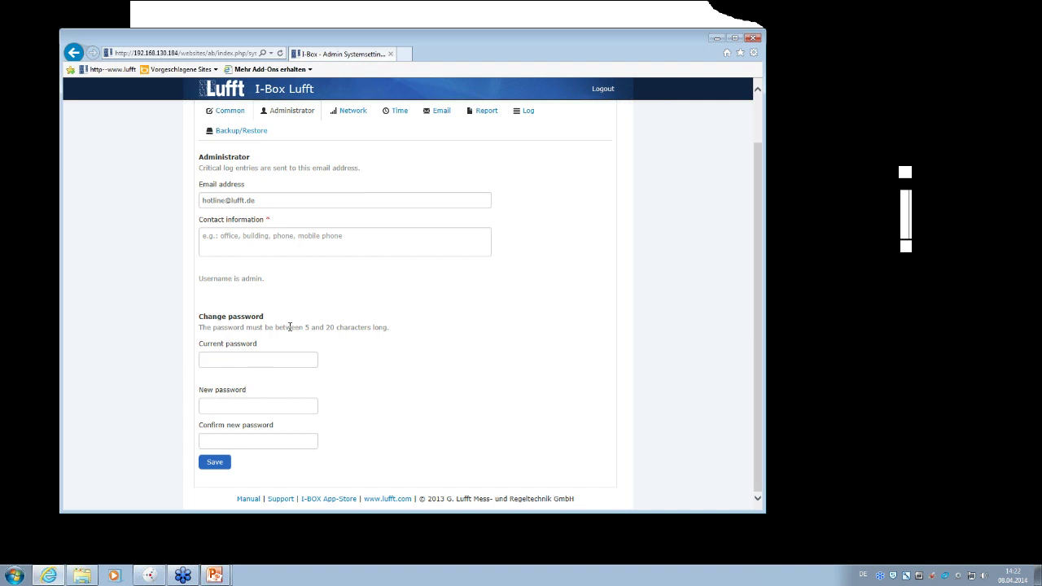
pyautogui.scroll(2, 241, 472)
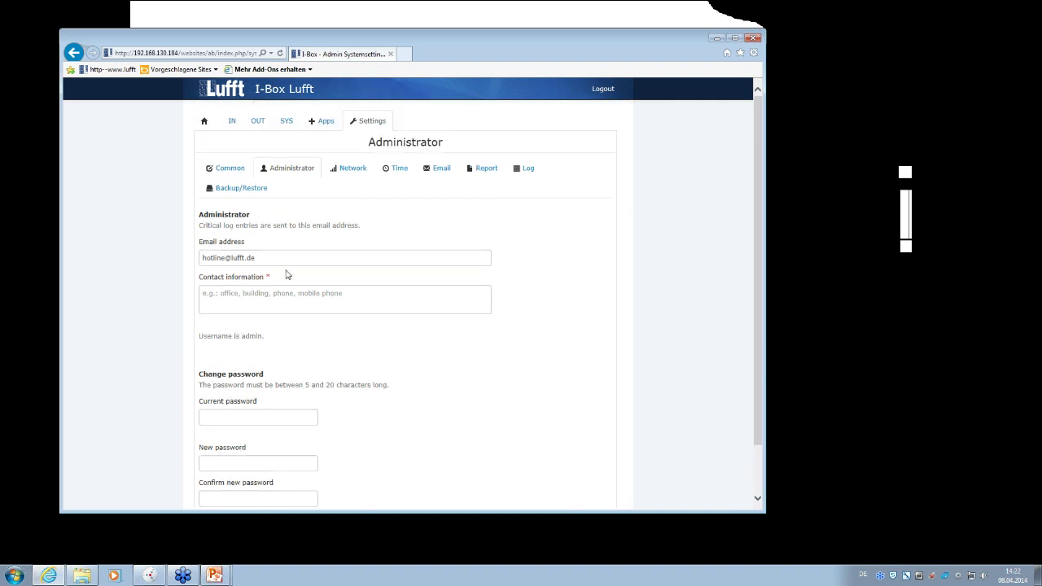
# - Review the Network settings, then open Time settings showing 8 April 2014 14:21:37
pyautogui.click(355, 171)
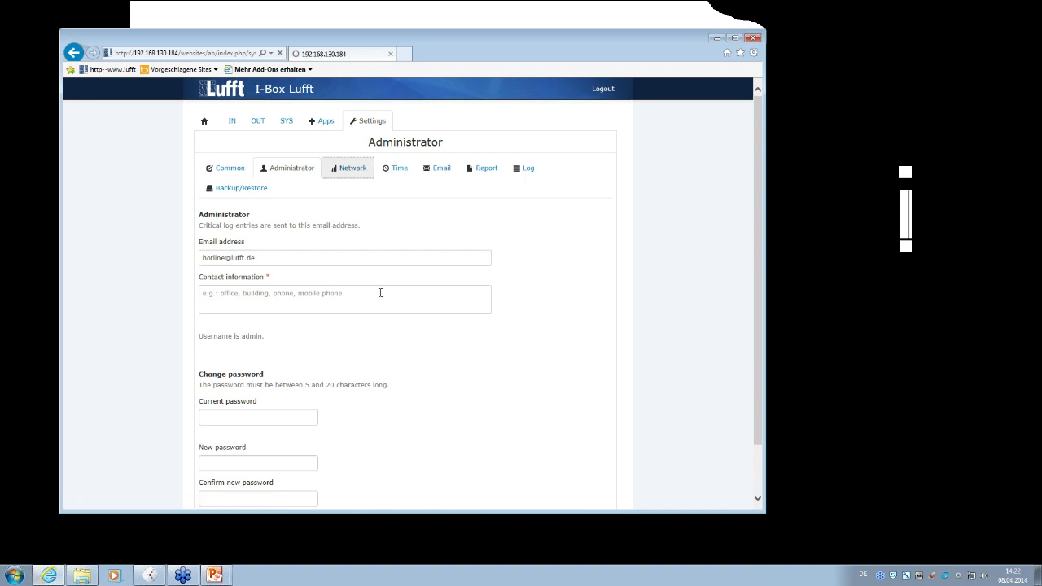
pyautogui.scroll(-2, 470, 308)
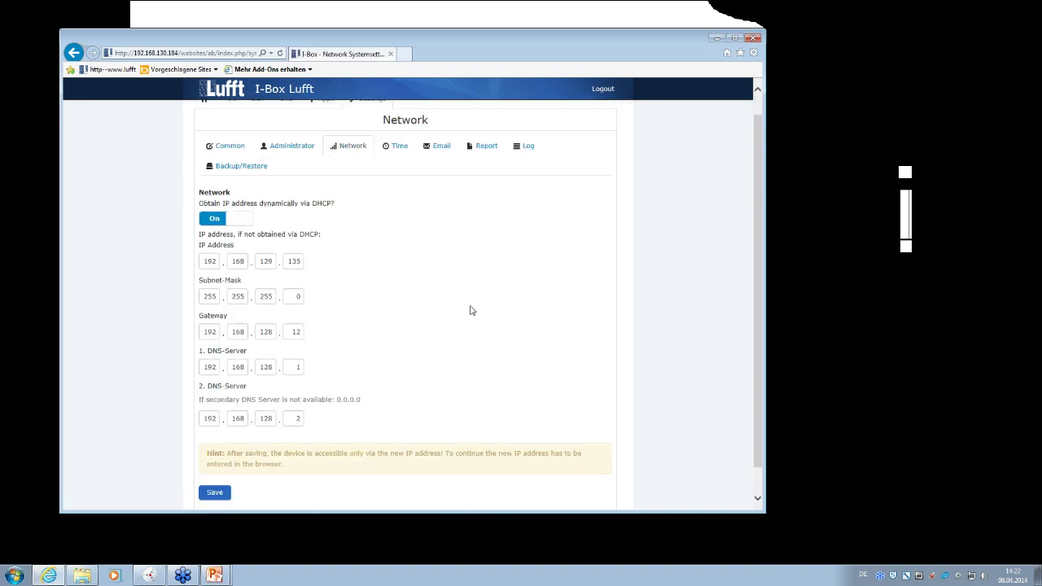
pyautogui.scroll(2, 469, 310)
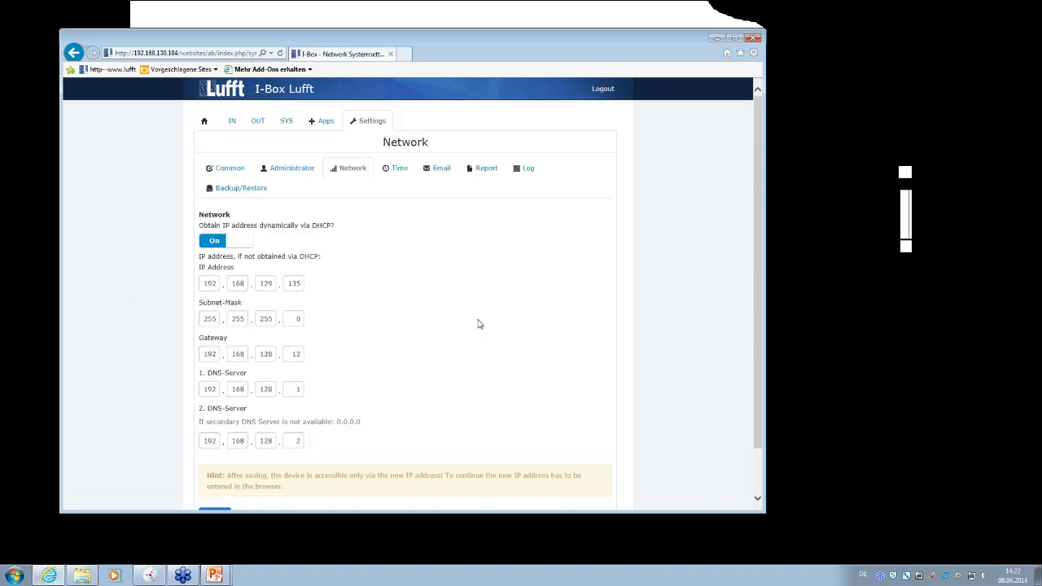
pyautogui.click(399, 168)
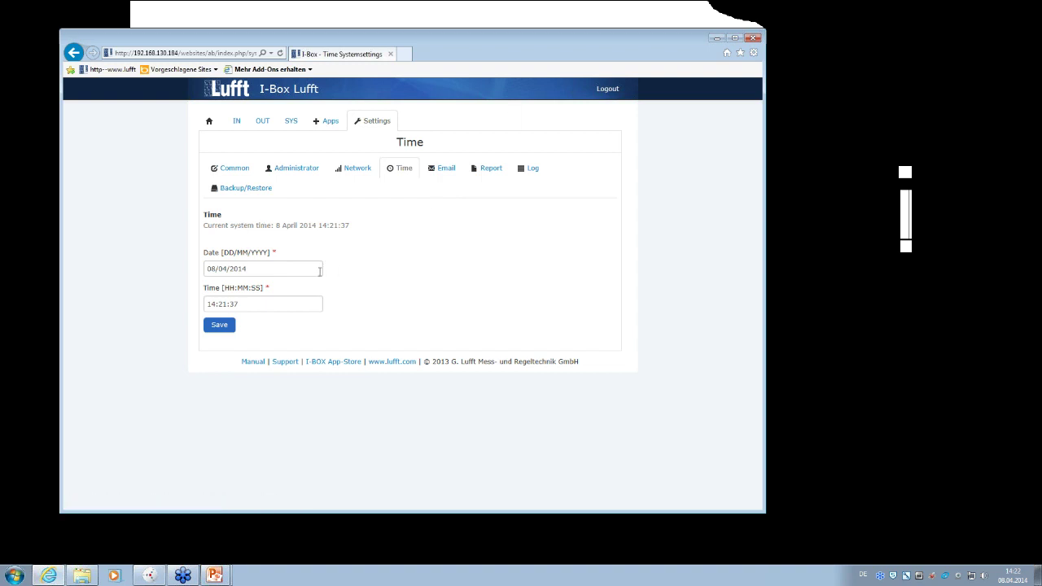
# - Open the Email sub-tab and scroll to its Save and Testmail buttons
pyautogui.click(445, 169)
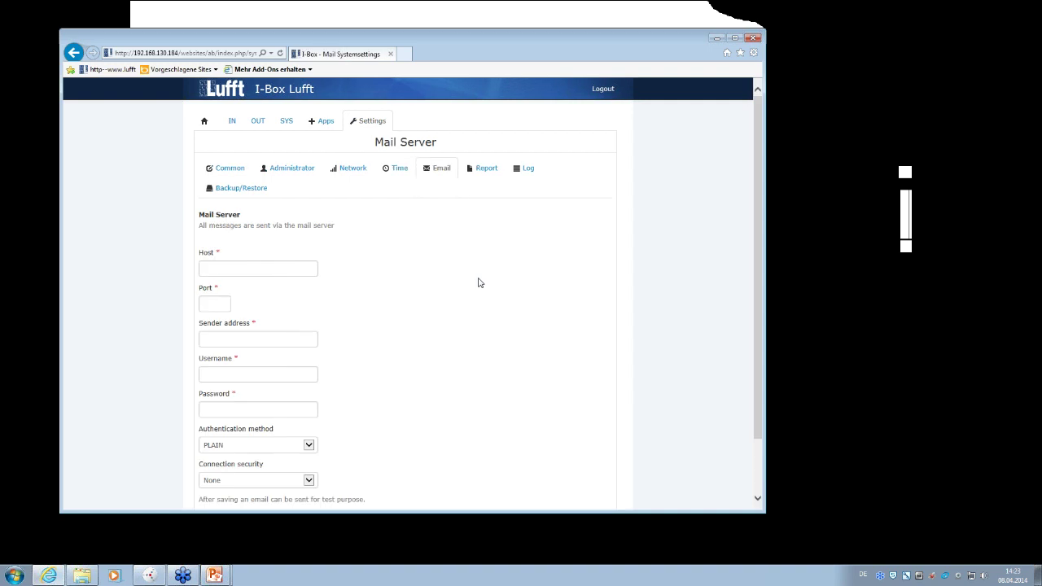
pyautogui.scroll(-1, 416, 296)
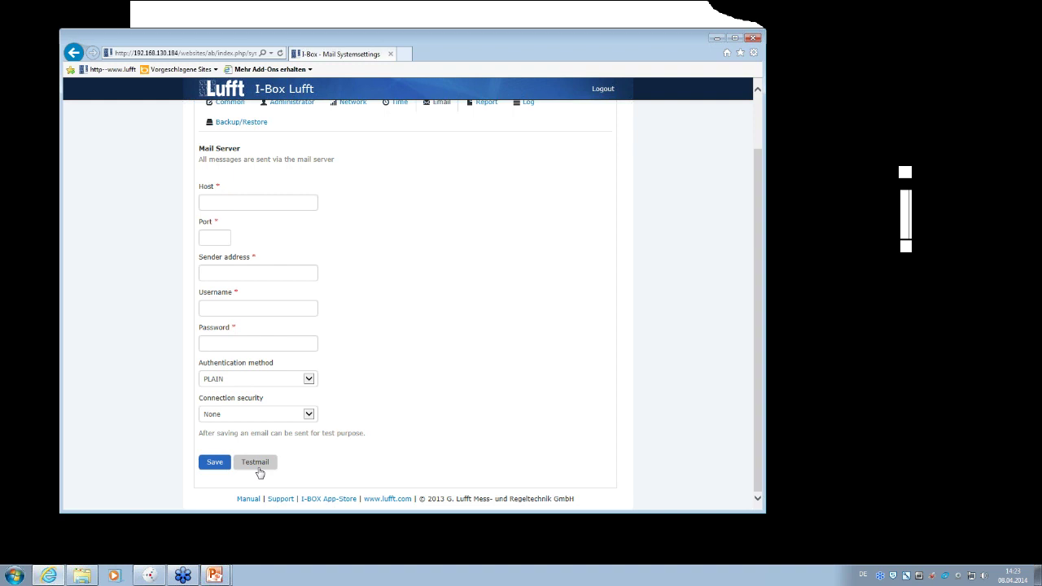
pyautogui.scroll(2, 259, 472)
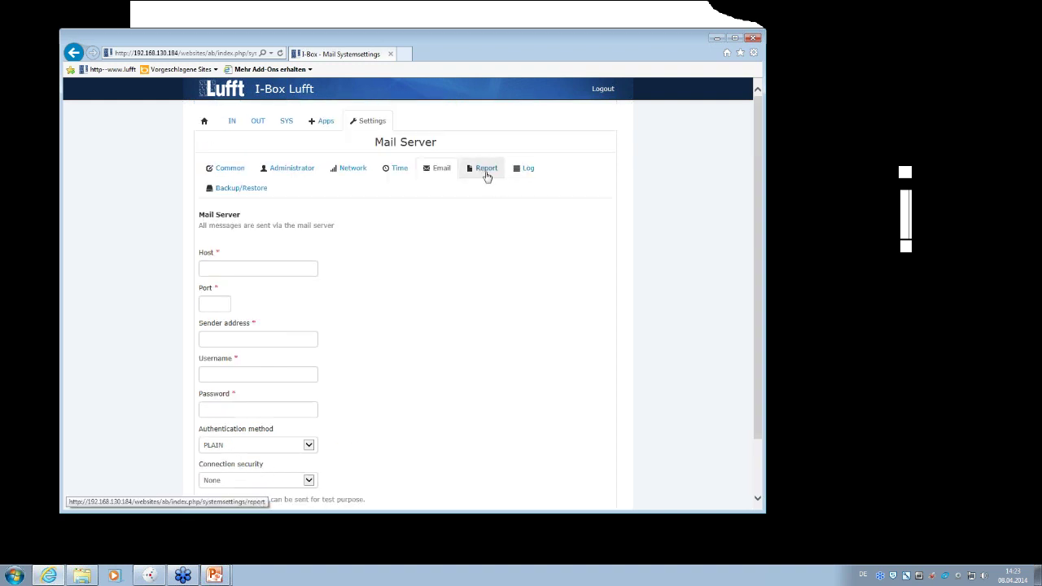
# - Look over the daily Report and empty Log pages, then list the system apps Emailalarm and Opus-Finder
pyautogui.click(483, 171)
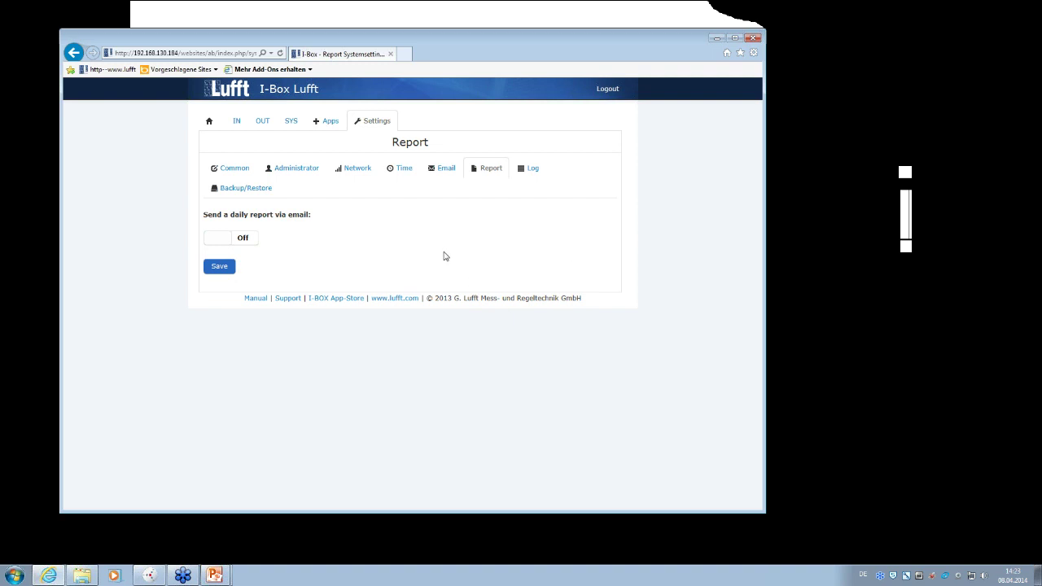
pyautogui.click(531, 170)
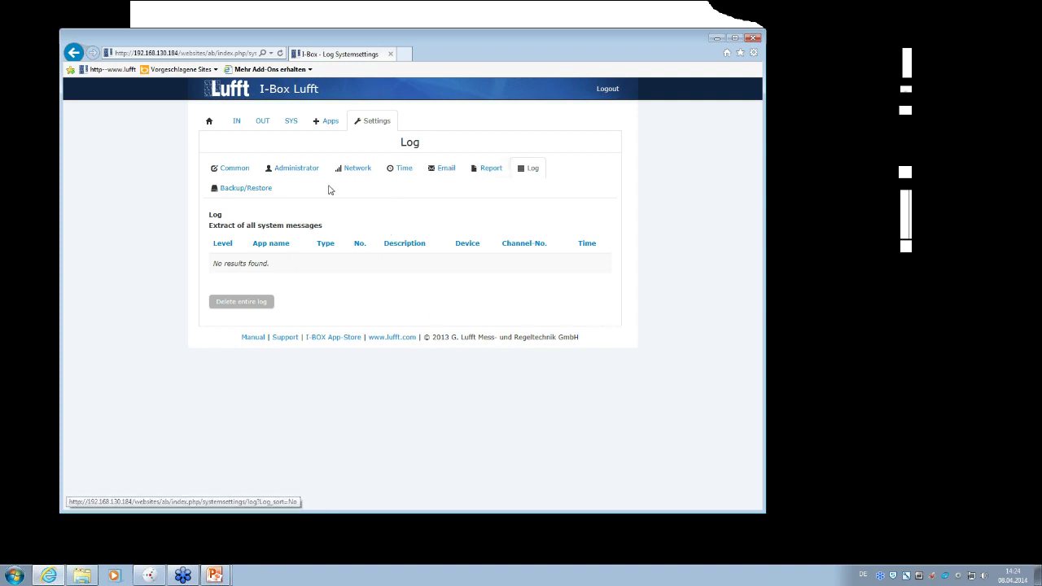
pyautogui.click(286, 127)
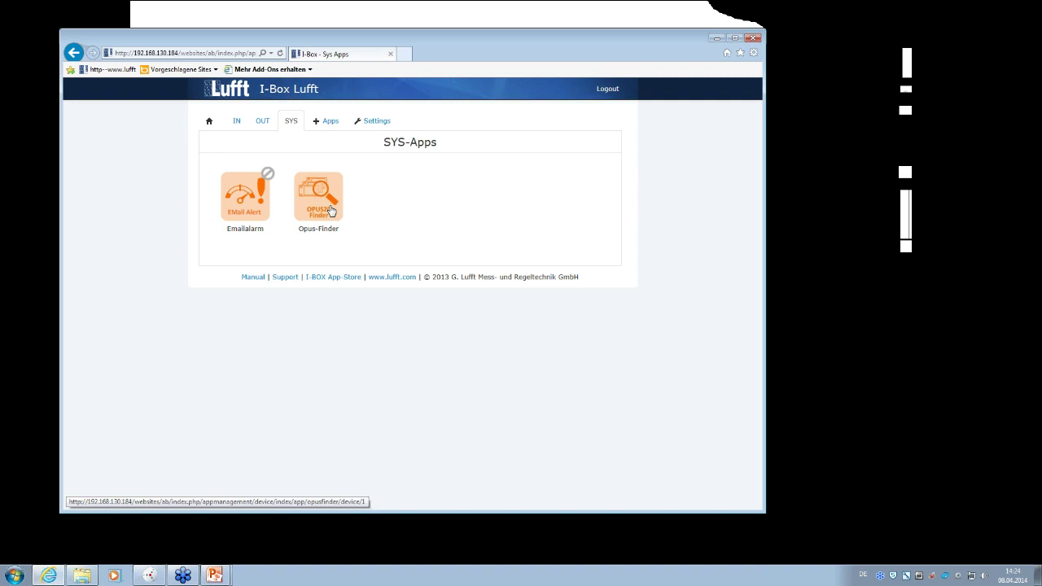
# - Open the Opus-Finder app's Info page, which shows name Opus-Finder and Active: Yes
pyautogui.click(331, 211)
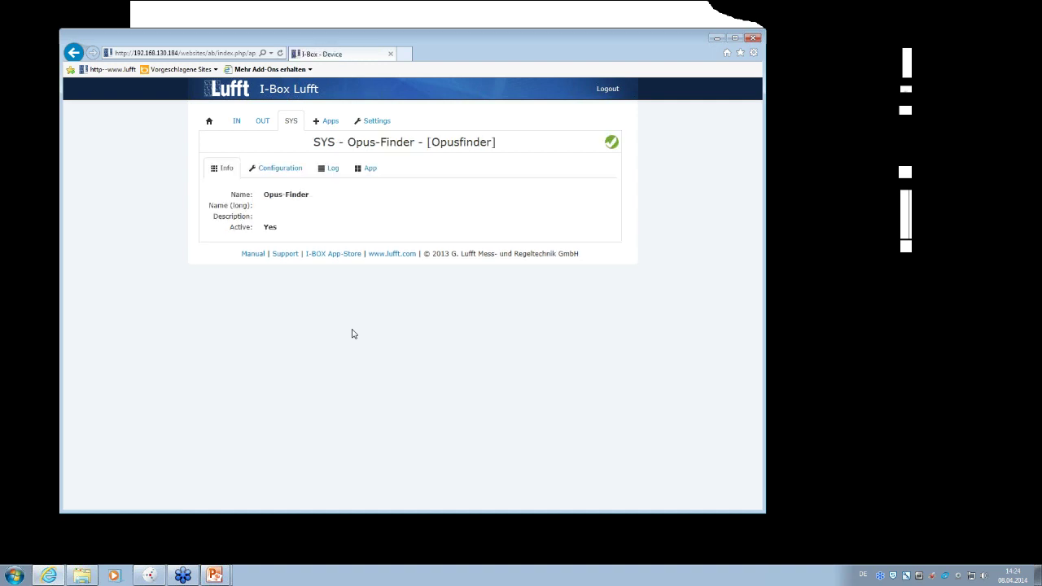
pyautogui.click(291, 124)
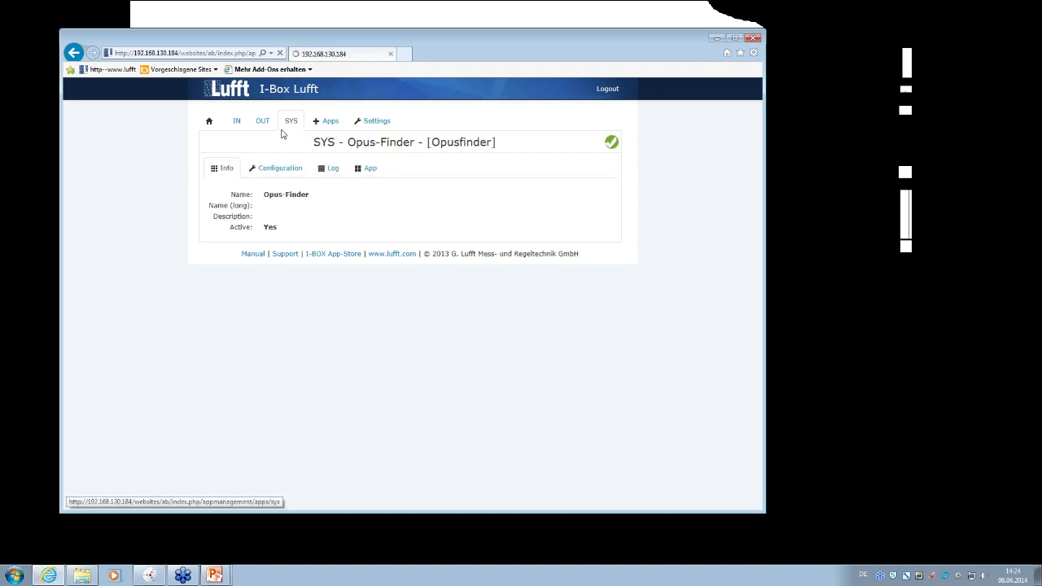
pyautogui.click(264, 124)
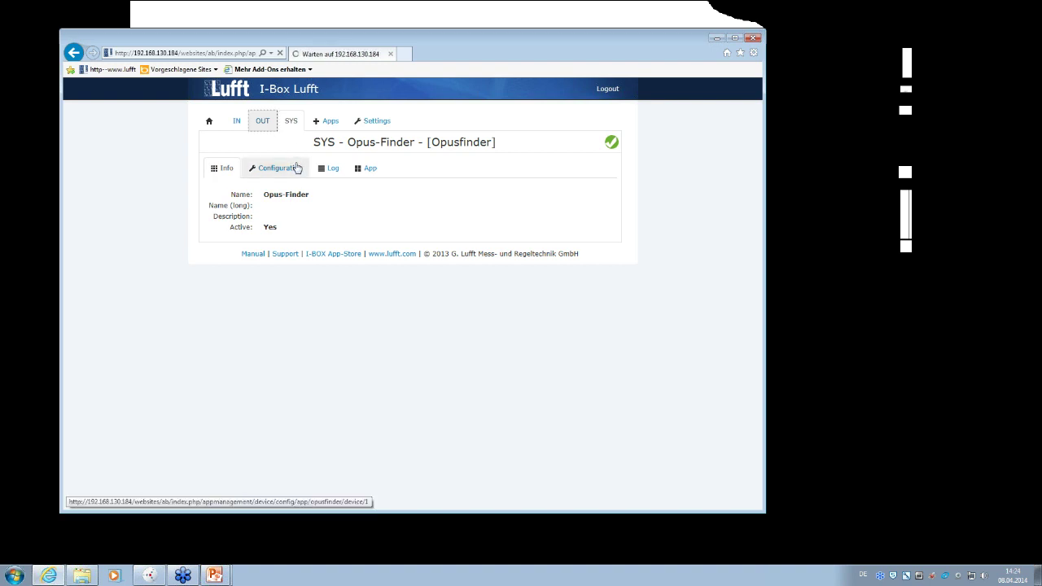
pyautogui.click(294, 123)
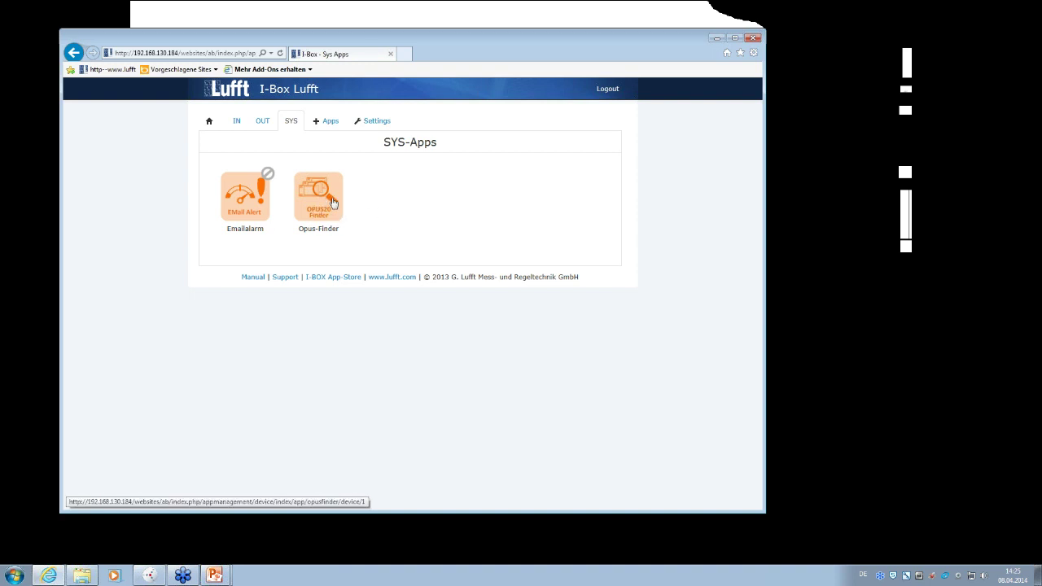
pyautogui.click(330, 200)
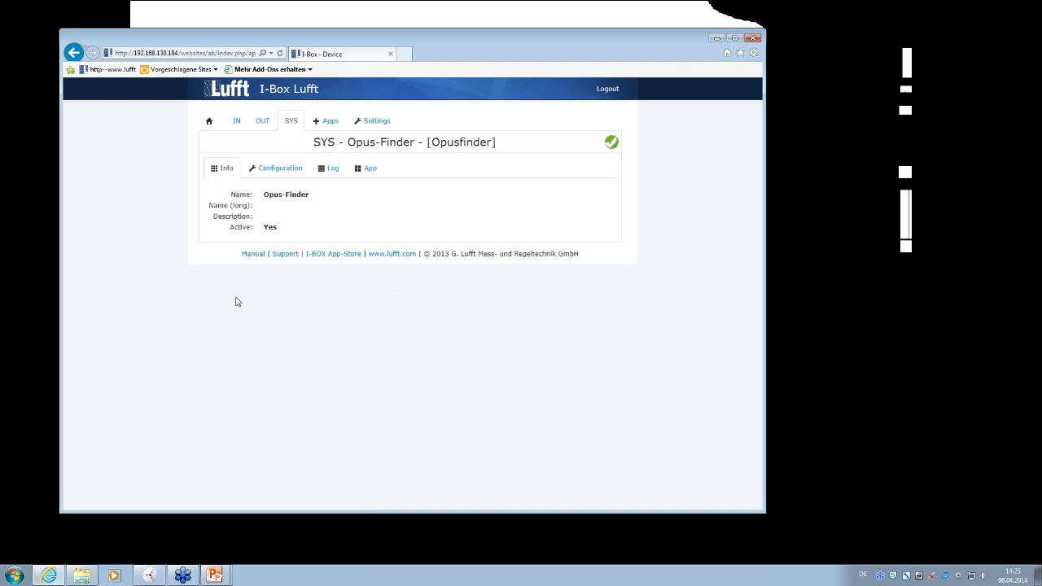
# - Search the network for Opus20 devices and select the Opus20 IP address 192.168.130.185
pyautogui.click(277, 171)
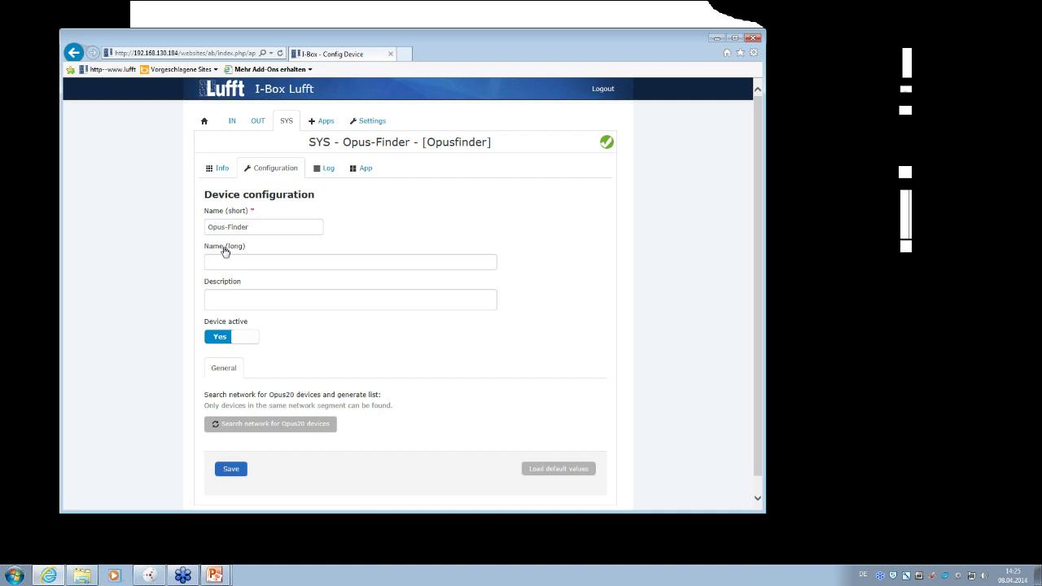
pyautogui.scroll(-1, 226, 252)
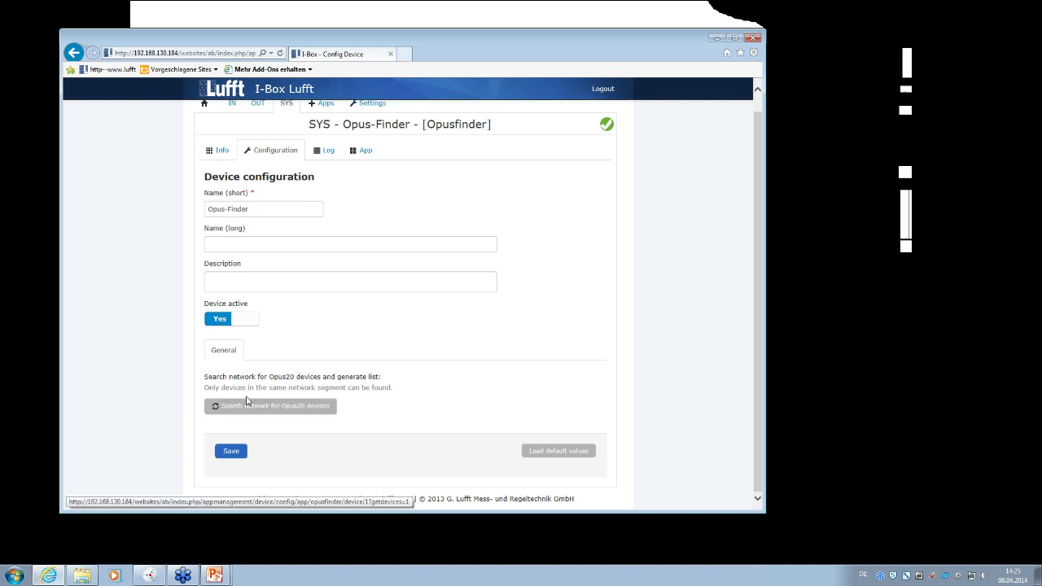
pyautogui.click(238, 413)
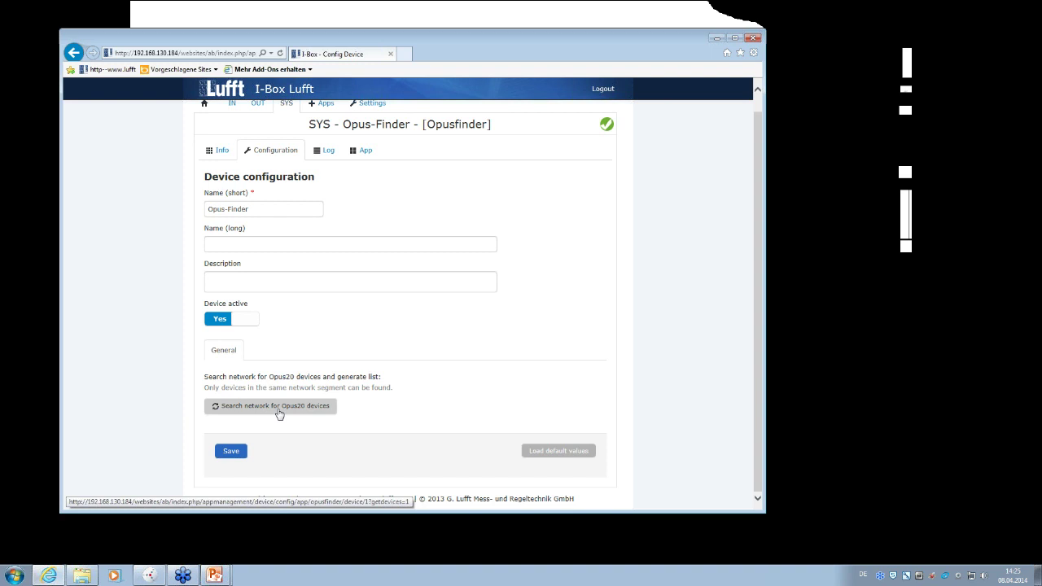
pyautogui.click(269, 410)
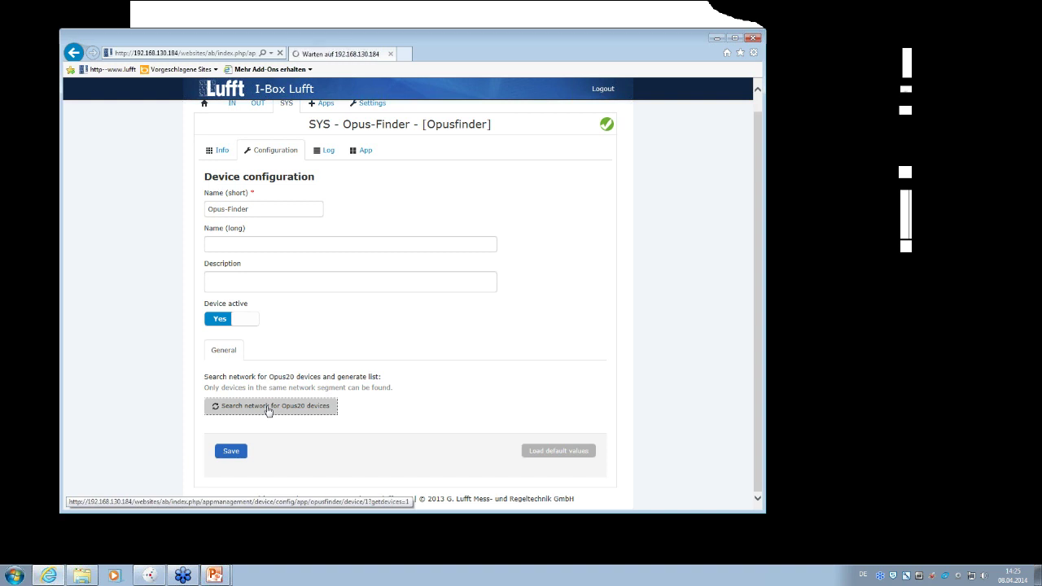
pyautogui.scroll(-3, 268, 410)
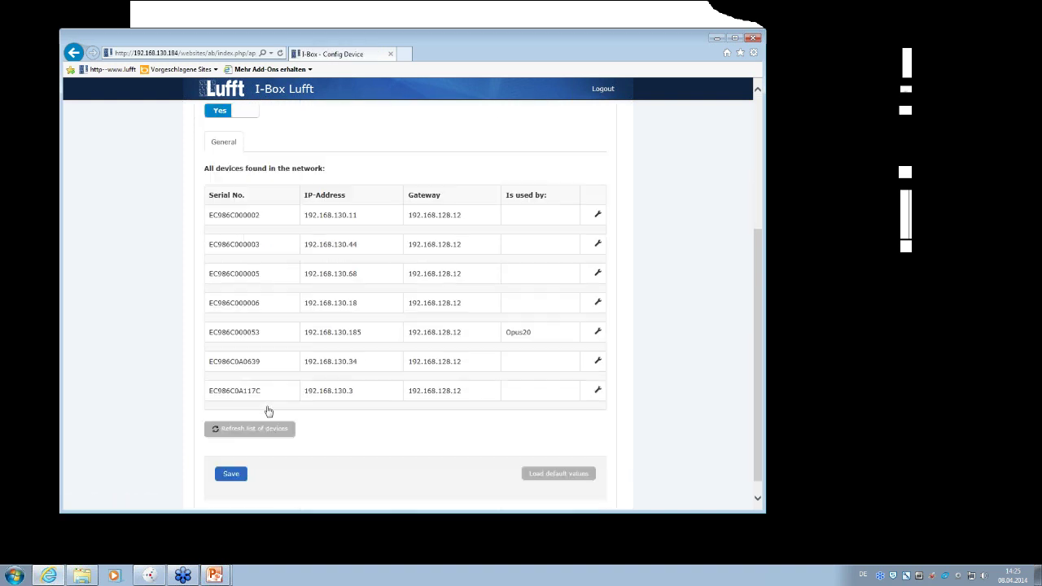
pyautogui.click(268, 411)
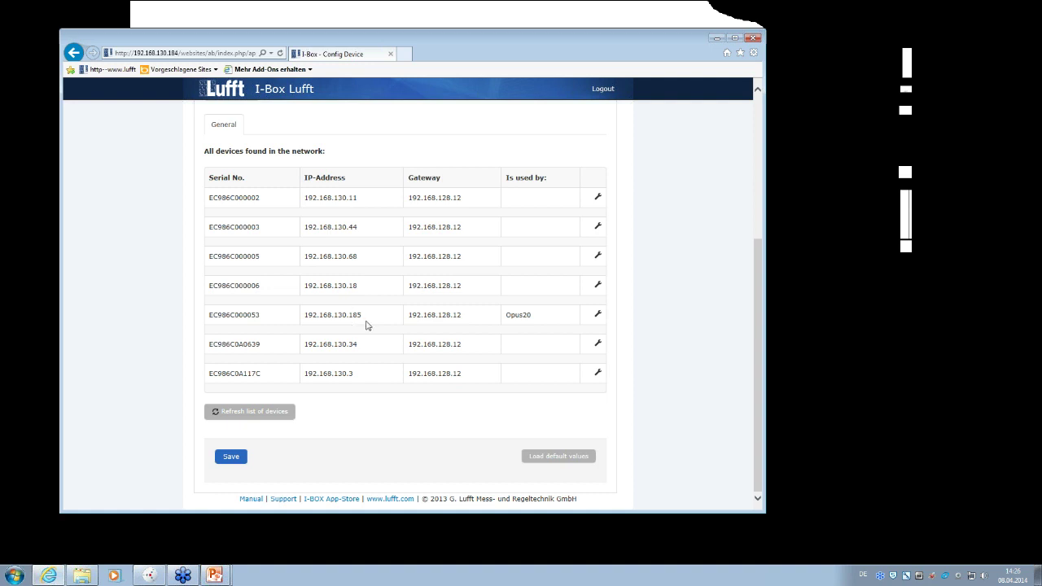
pyautogui.moveTo(361, 317); pyautogui.dragTo(303, 317)
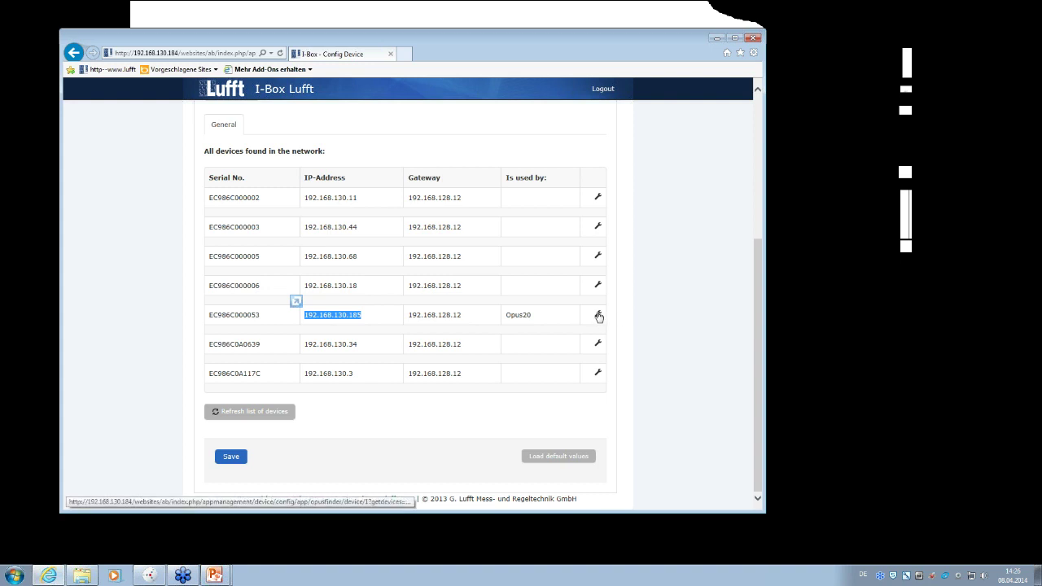
# - Expand the Opus20 row's DHCP network settings, then switch to the IN apps listing Opus20
pyautogui.click(598, 316)
pyautogui.scroll(-2, 597, 315)
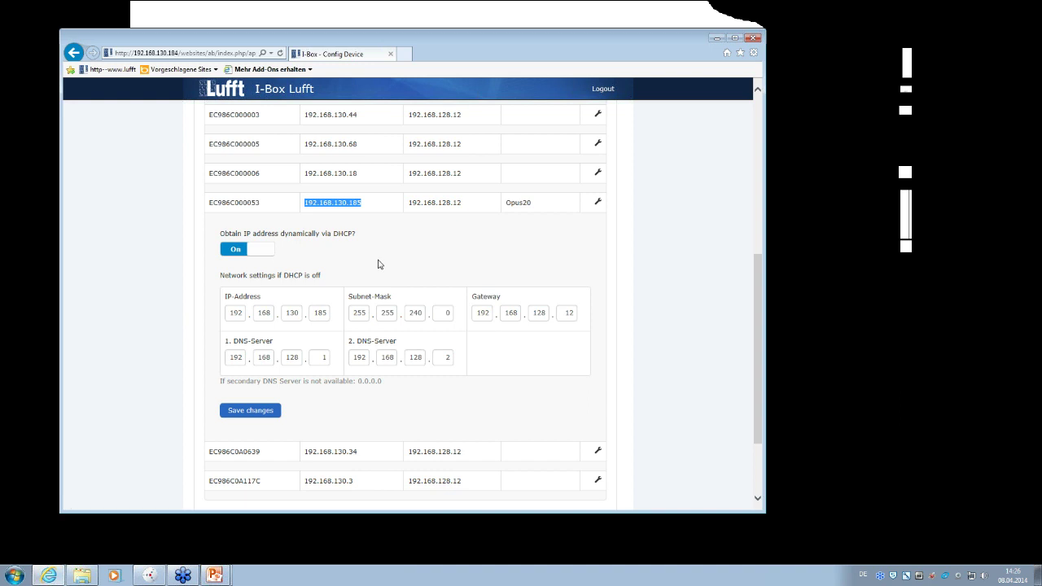
pyautogui.scroll(3, 383, 268)
pyautogui.scroll(2, 387, 313)
pyautogui.scroll(-5, 387, 313)
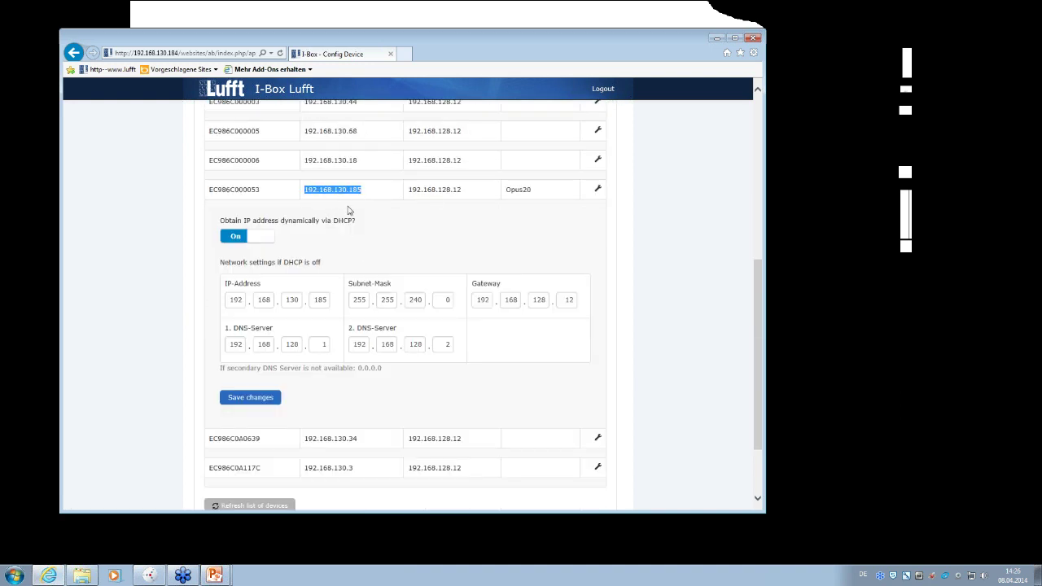
pyautogui.scroll(5, 393, 273)
pyautogui.scroll(1, 354, 285)
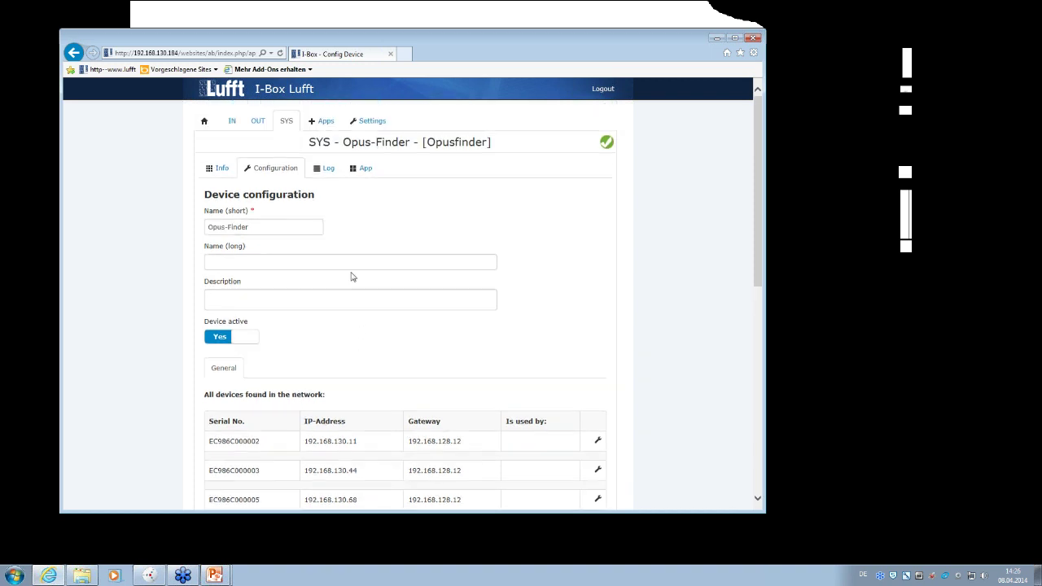
pyautogui.click(232, 124)
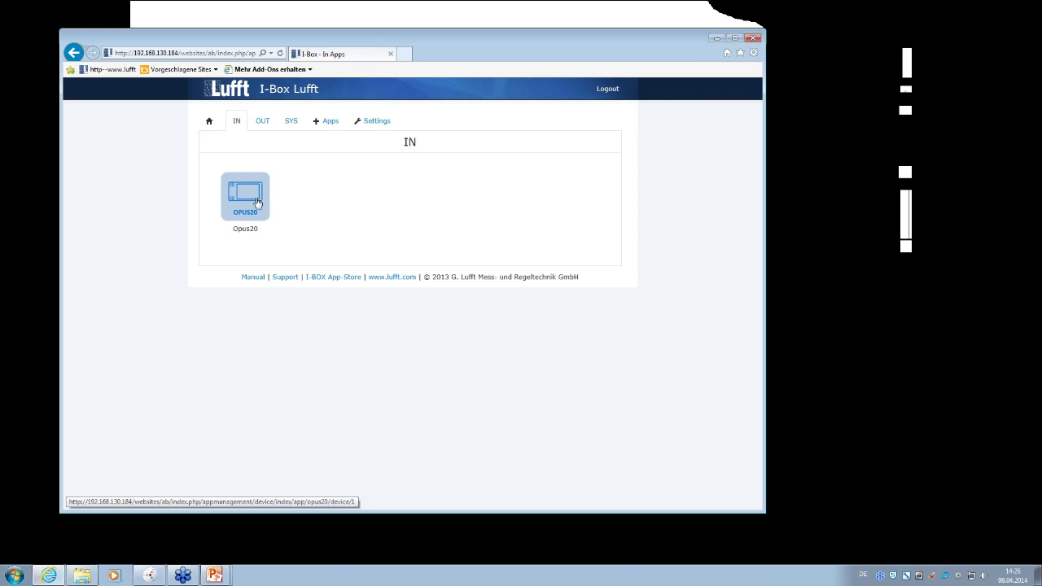
# - Open the Opus20 input app's channel values, then its Configuration form with a 1 Minute interval
pyautogui.click(249, 205)
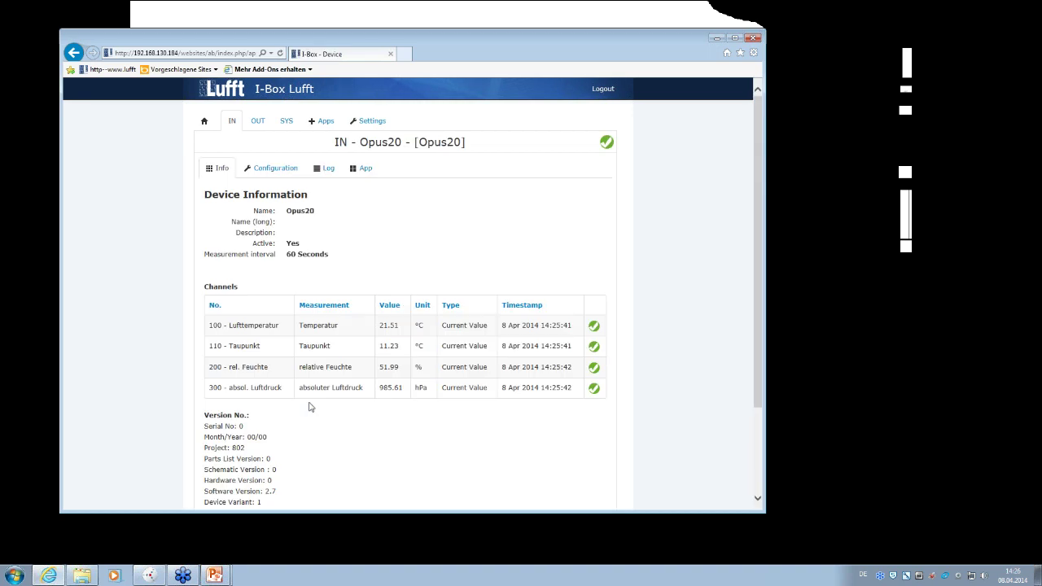
pyautogui.scroll(-3, 274, 389)
pyautogui.scroll(3, 261, 196)
pyautogui.click(270, 169)
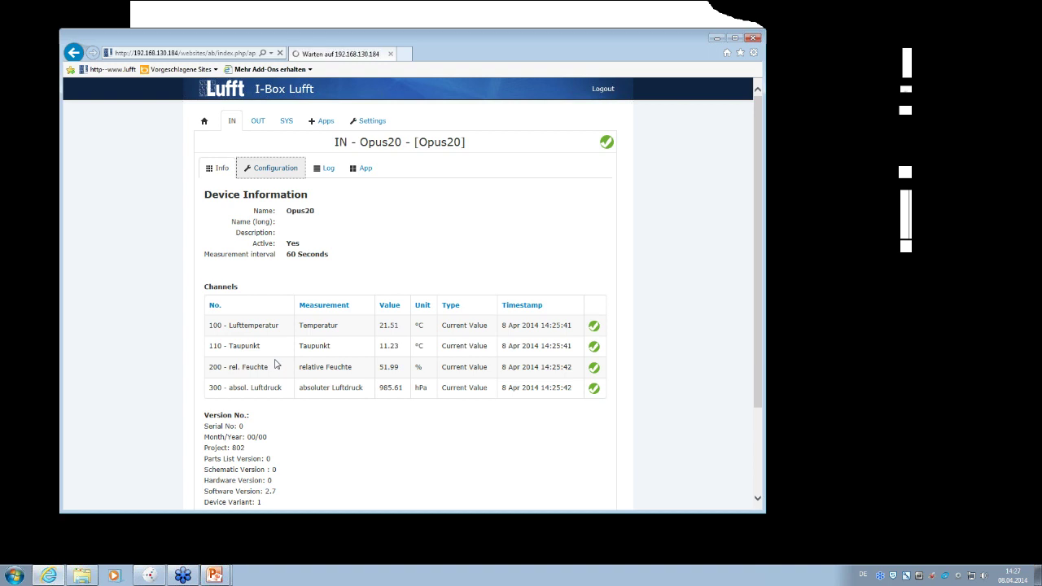
pyautogui.scroll(-1, 275, 365)
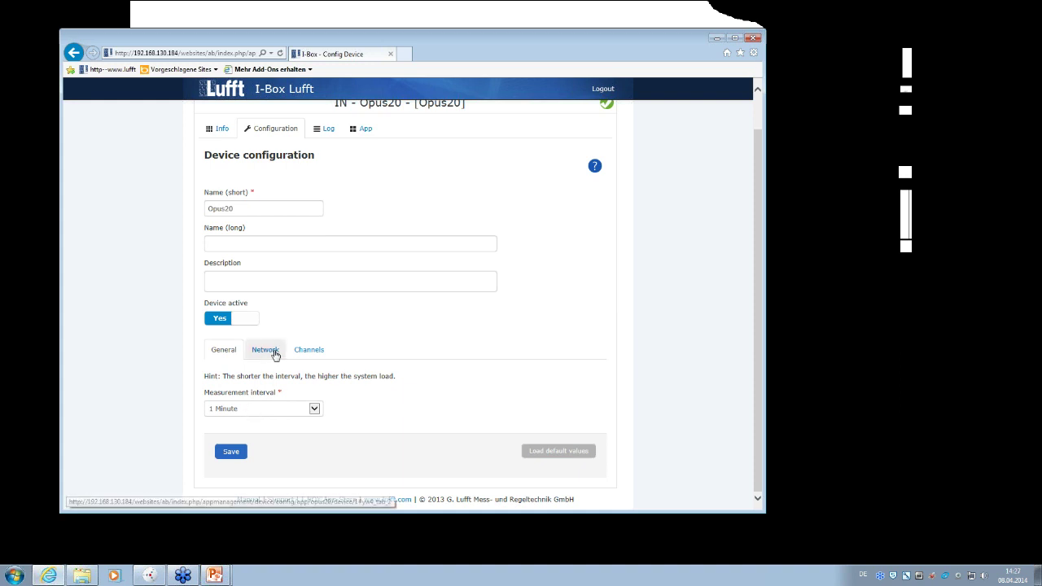
# - Check the Opus20 network settings and load its full channel list with Get channels
pyautogui.click(266, 350)
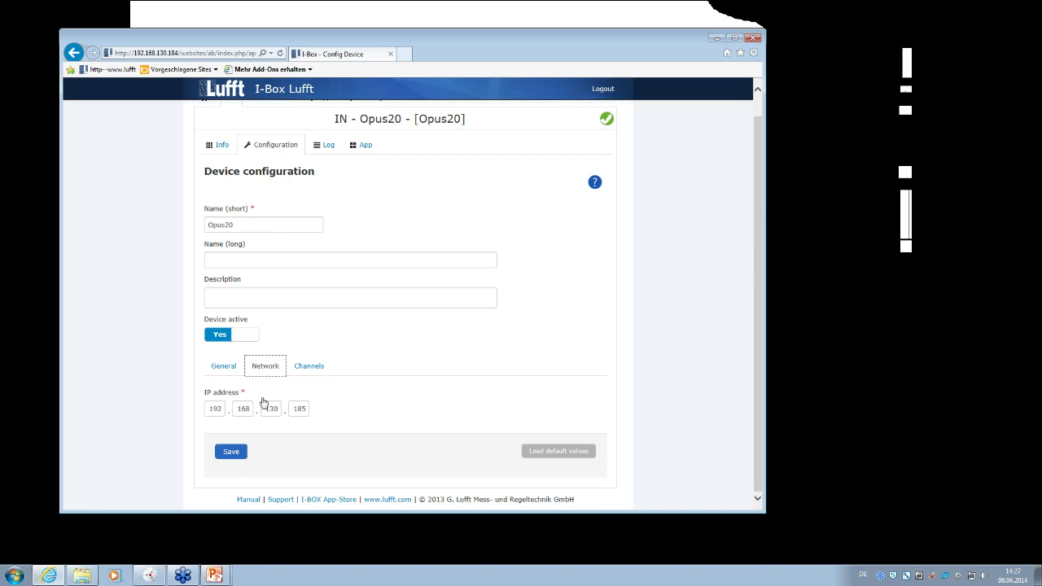
pyautogui.click(308, 368)
pyautogui.scroll(-3, 365, 437)
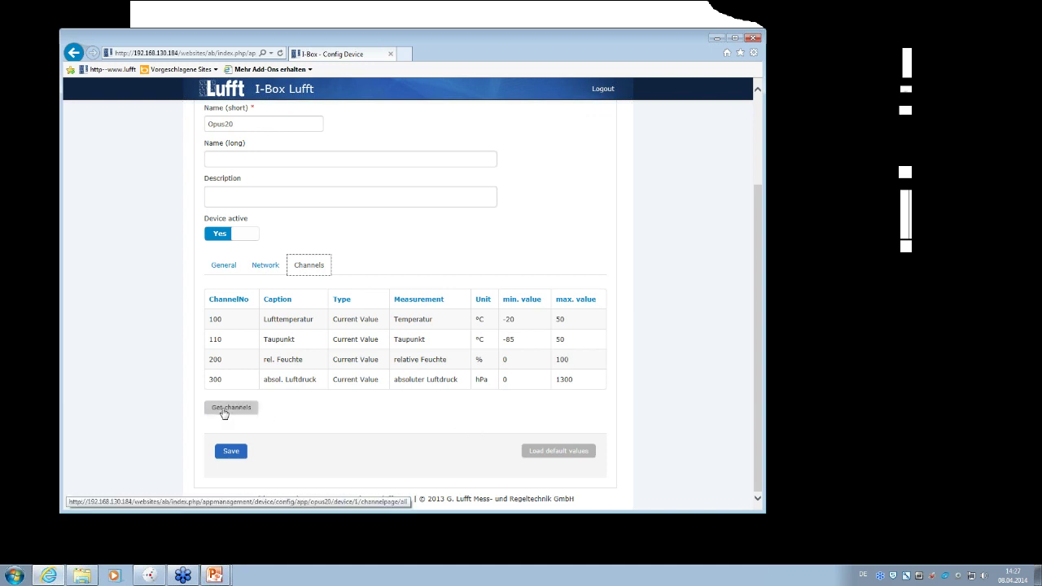
pyautogui.click(224, 411)
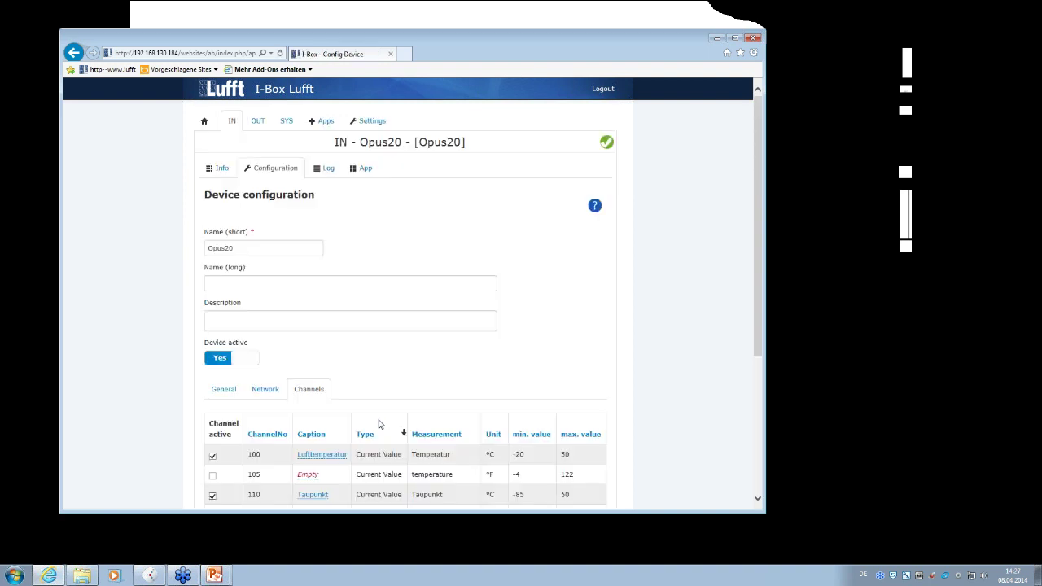
pyautogui.scroll(-3, 379, 424)
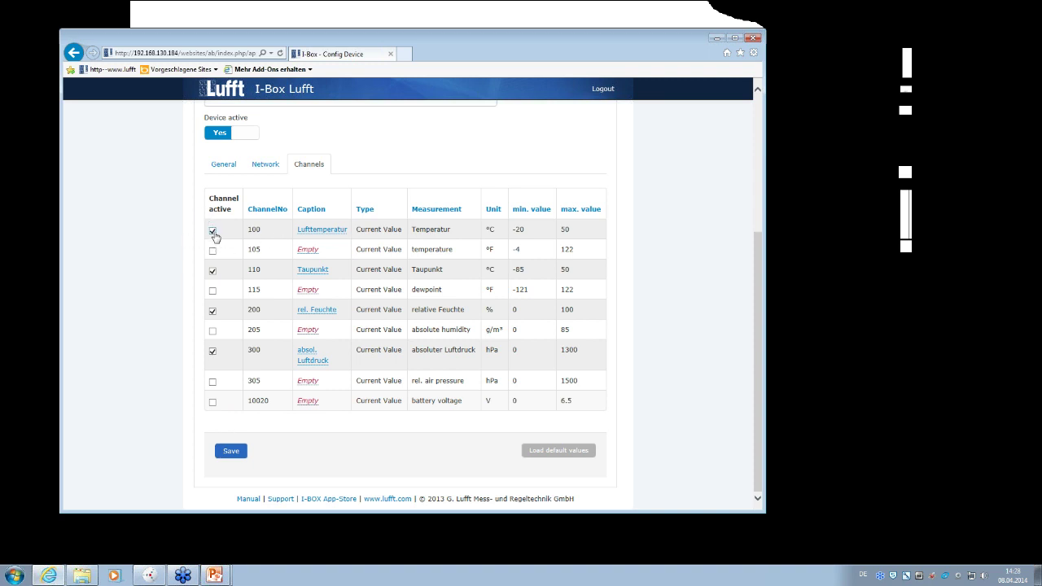
# - Caption channel 100 'Air temperature' and channel 110 'Dew point'
pyautogui.click(324, 233)
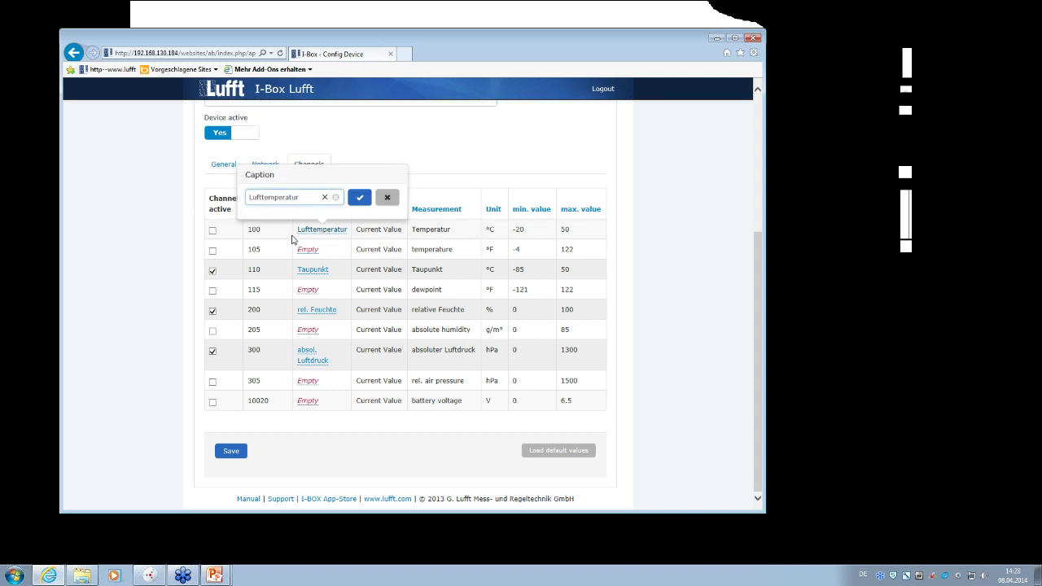
pyautogui.moveTo(298, 198); pyautogui.dragTo(228, 223)
pyautogui.write('Air')
pyautogui.click(359, 197)
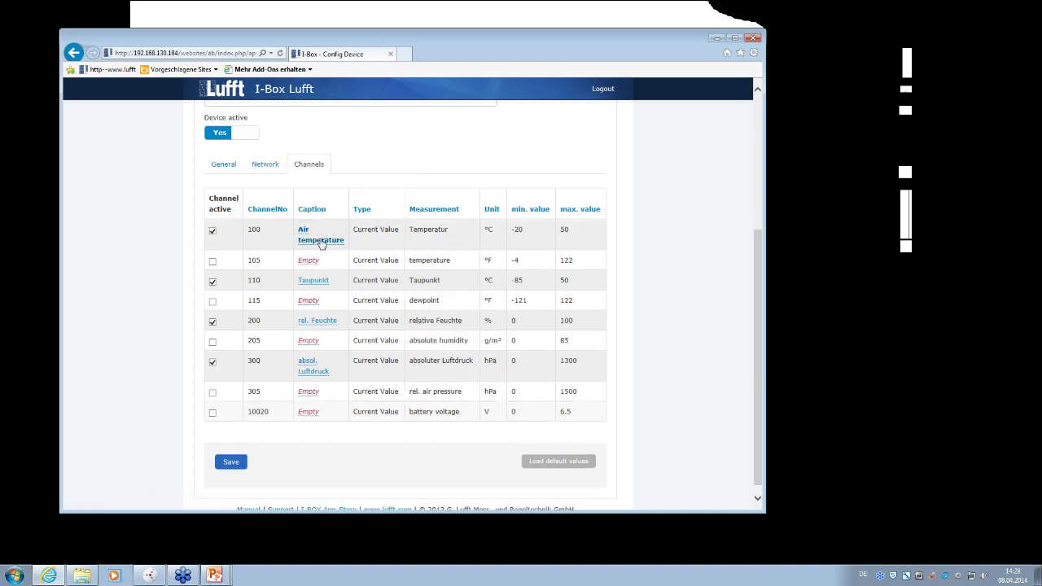
pyautogui.click(316, 281)
pyautogui.moveTo(281, 247); pyautogui.dragTo(194, 254)
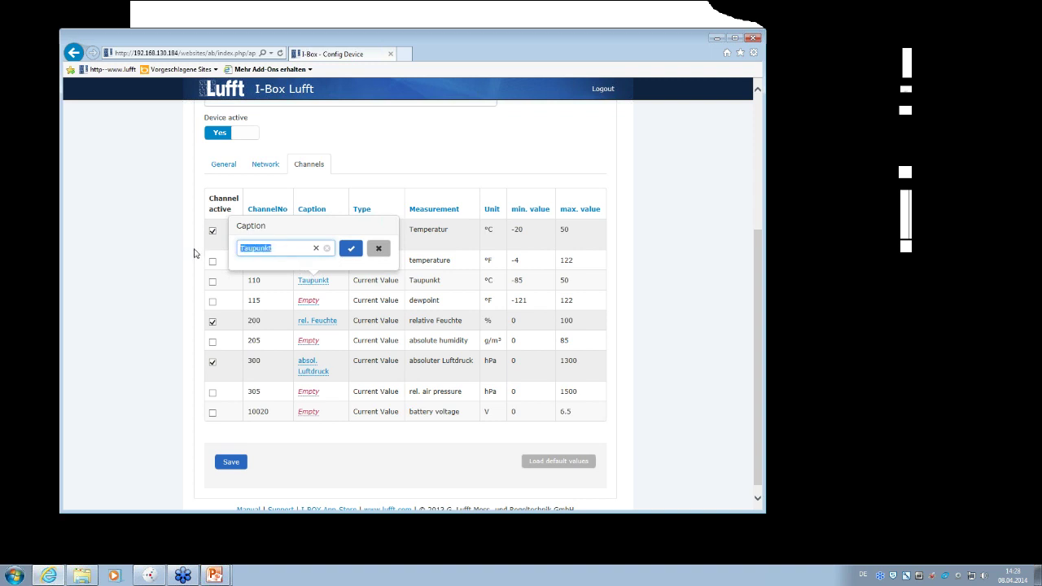
pyautogui.write('Dew point')
pyautogui.click(350, 248)
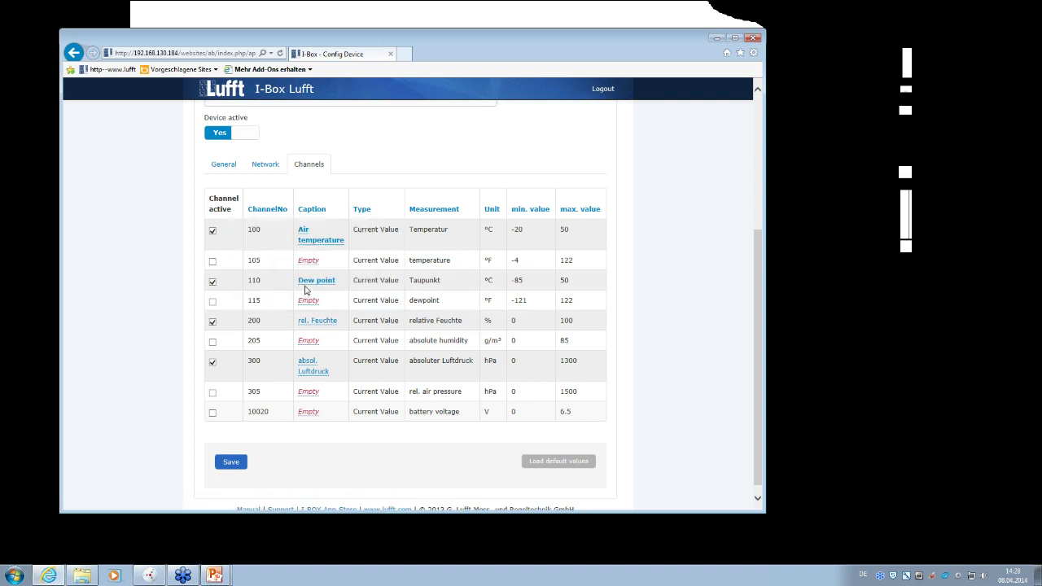
# - Caption channel 200 'rel. humidity' and channel 300 'absol. air pressure', making channel 300 active
pyautogui.click(325, 323)
pyautogui.moveTo(304, 288); pyautogui.dragTo(220, 296)
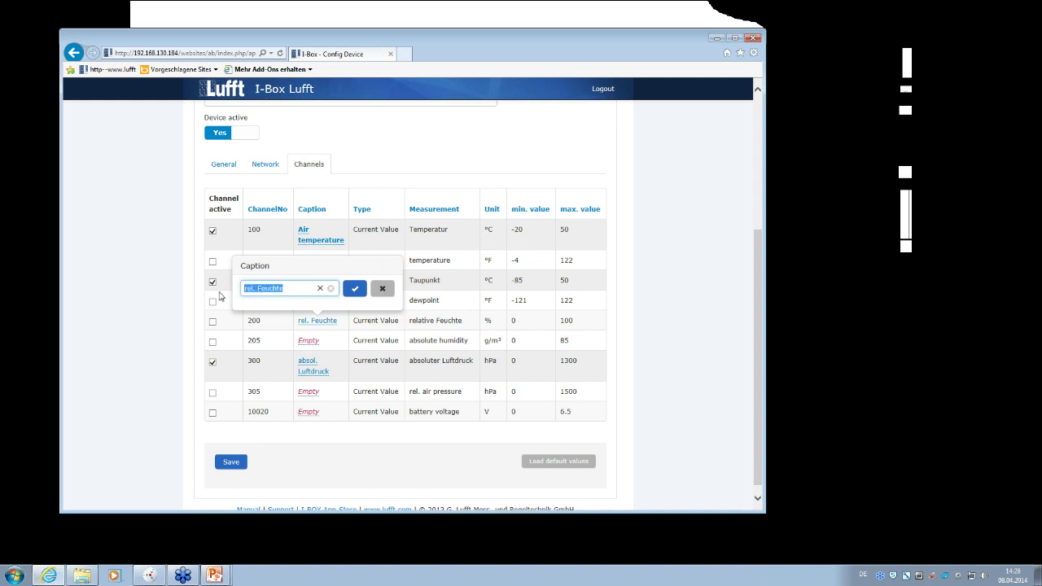
pyautogui.write('re')
pyautogui.click(355, 288)
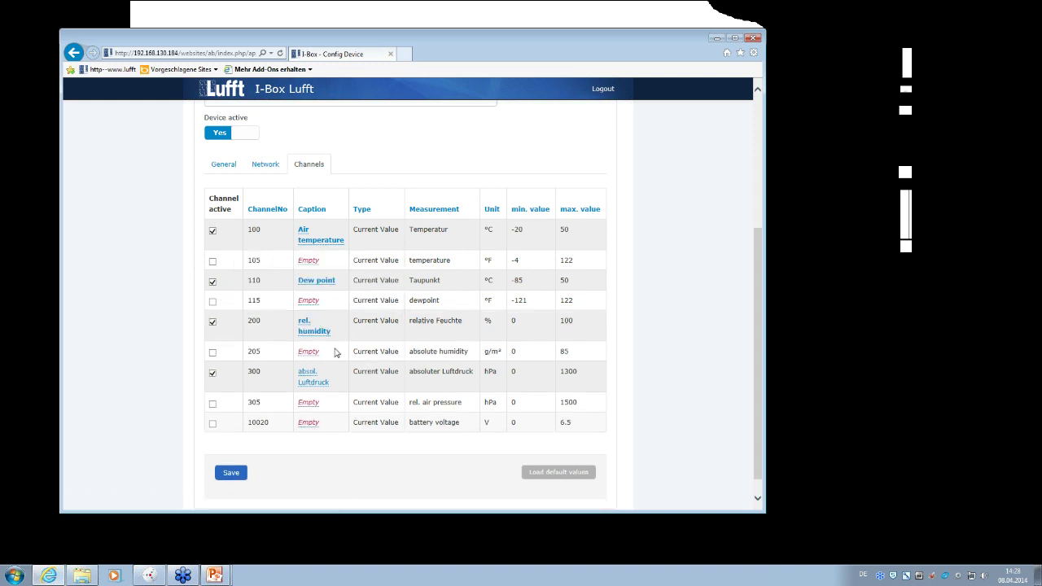
pyautogui.click(315, 386)
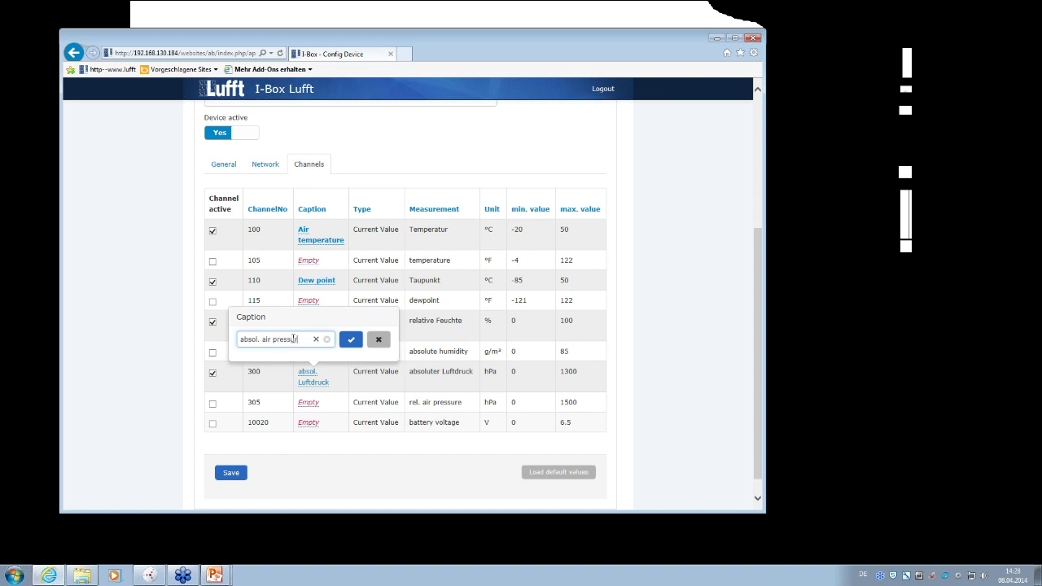
pyautogui.click(351, 340)
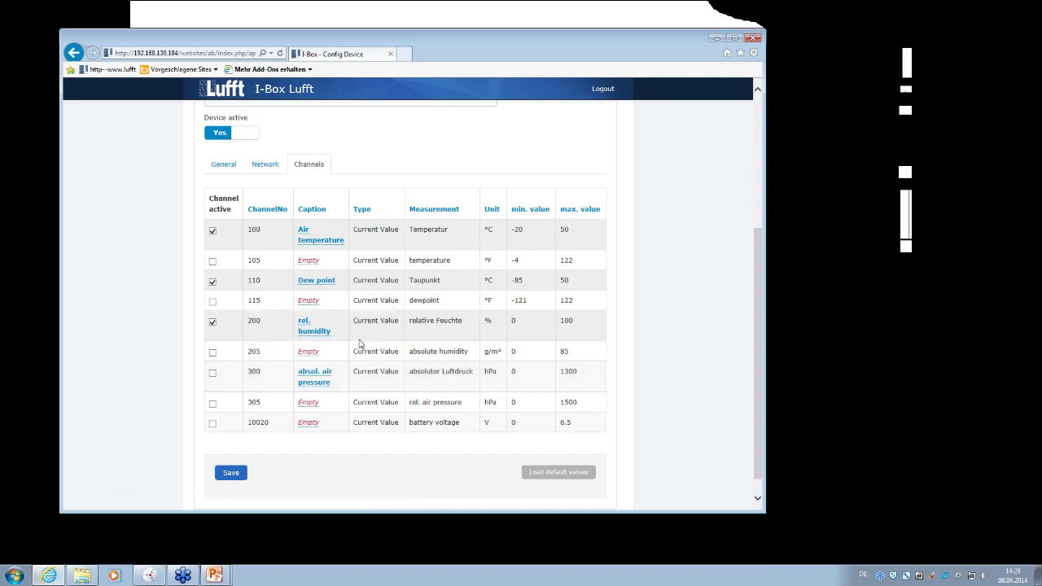
pyautogui.click(212, 373)
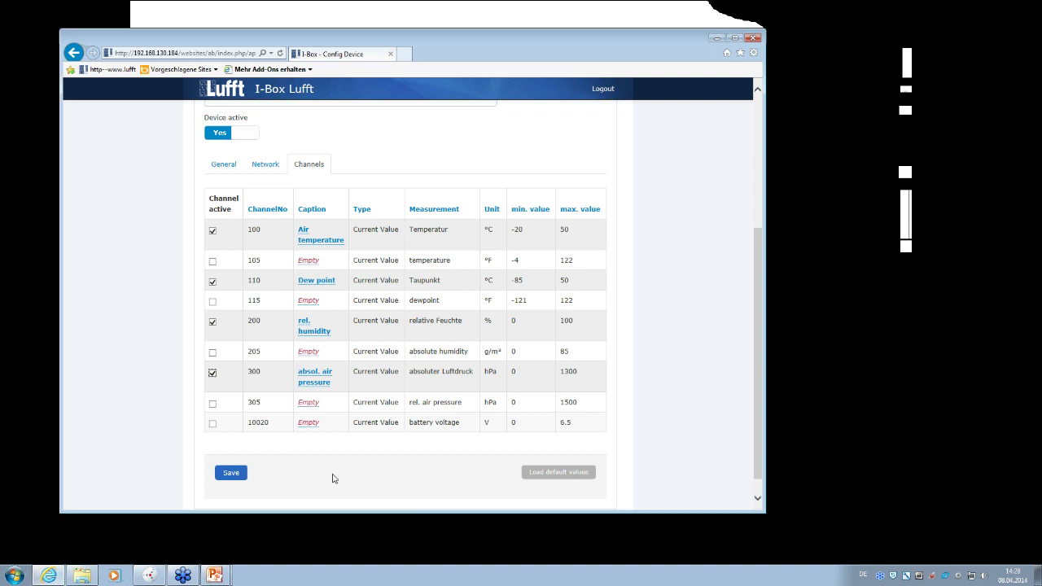
# - Save the channel configuration, decline browser autocomplete, and review the Opus20 Info page's four channels
pyautogui.click(231, 475)
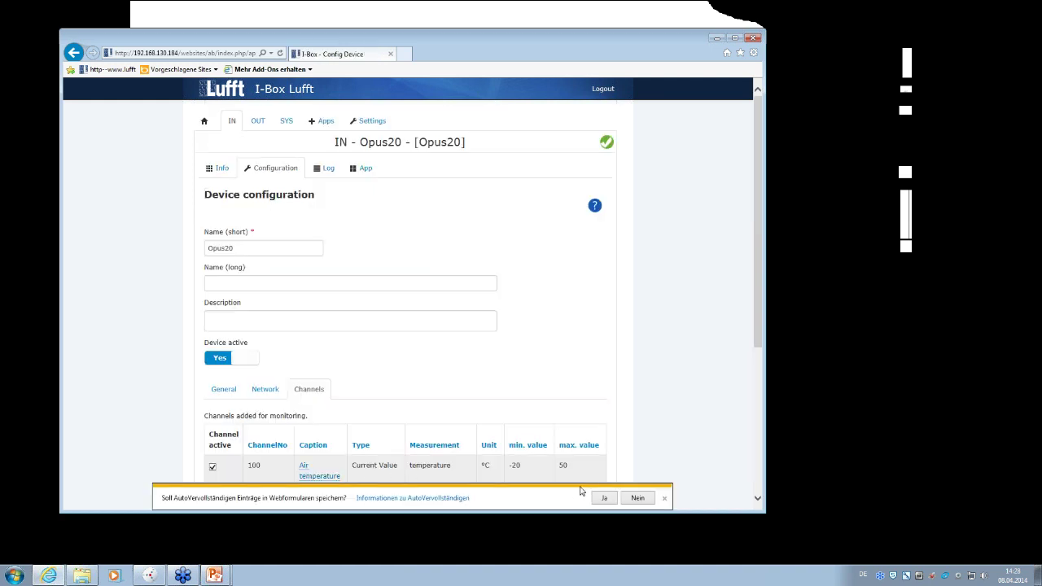
pyautogui.click(664, 497)
pyautogui.click(226, 179)
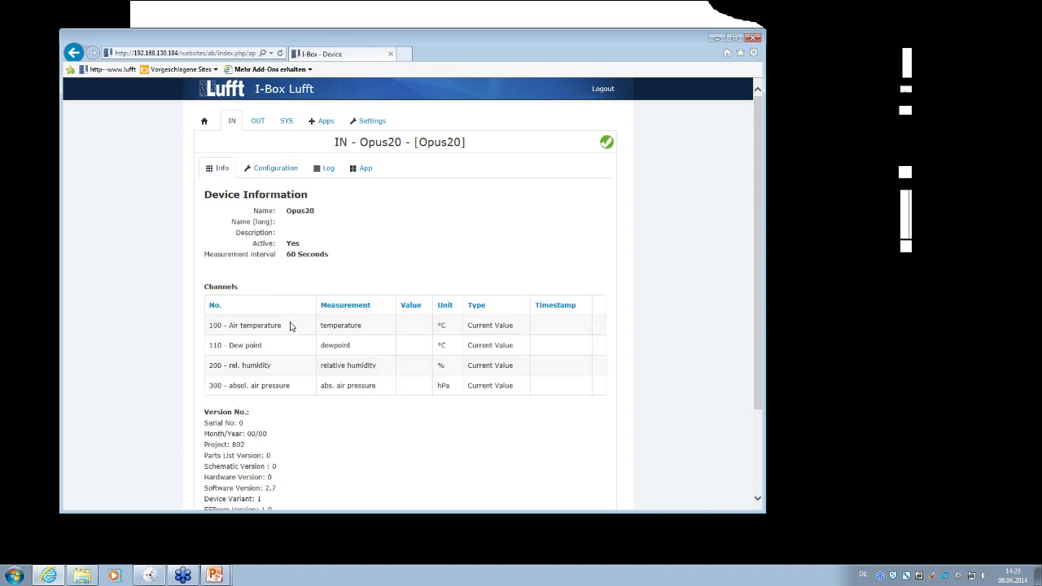
pyautogui.scroll(-5, 292, 324)
pyautogui.scroll(1, 291, 326)
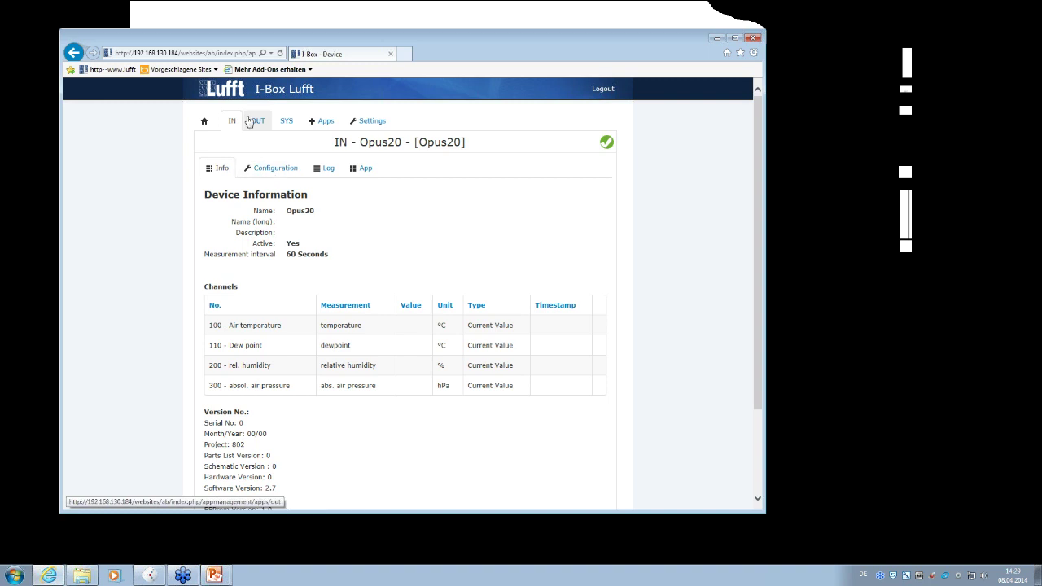
pyautogui.click(204, 122)
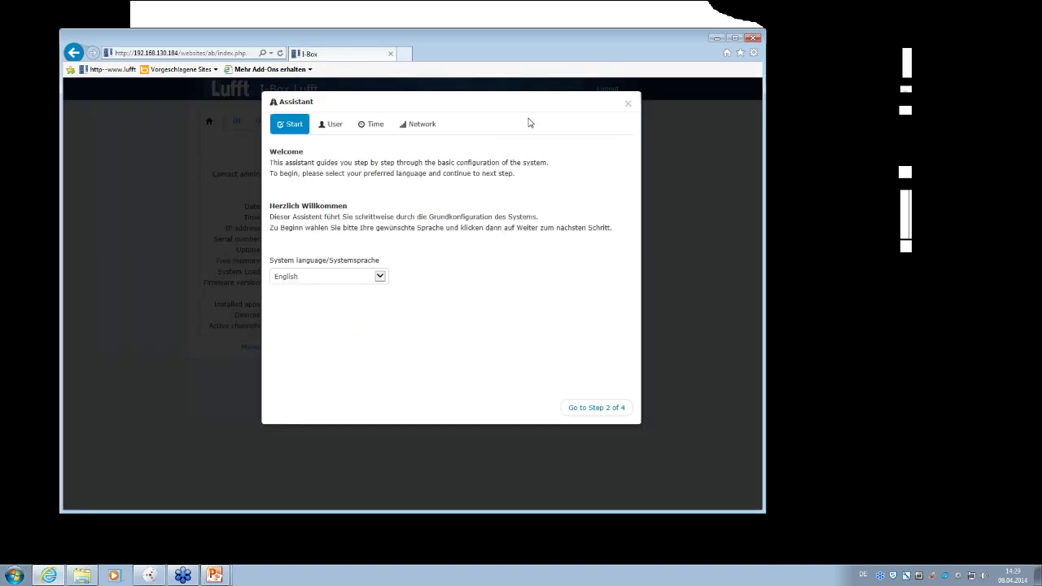
pyautogui.click(628, 107)
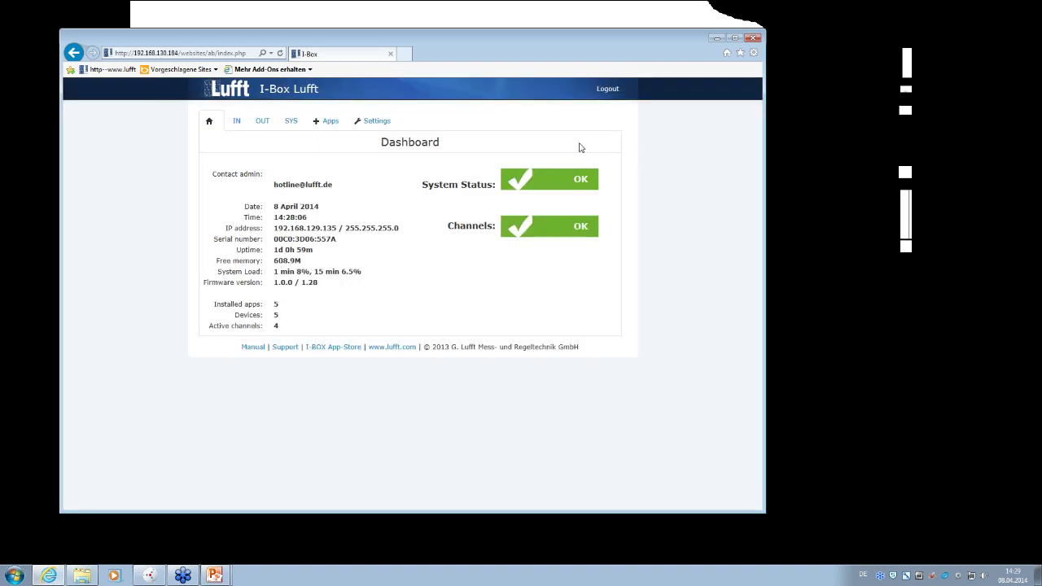
pyautogui.click(241, 120)
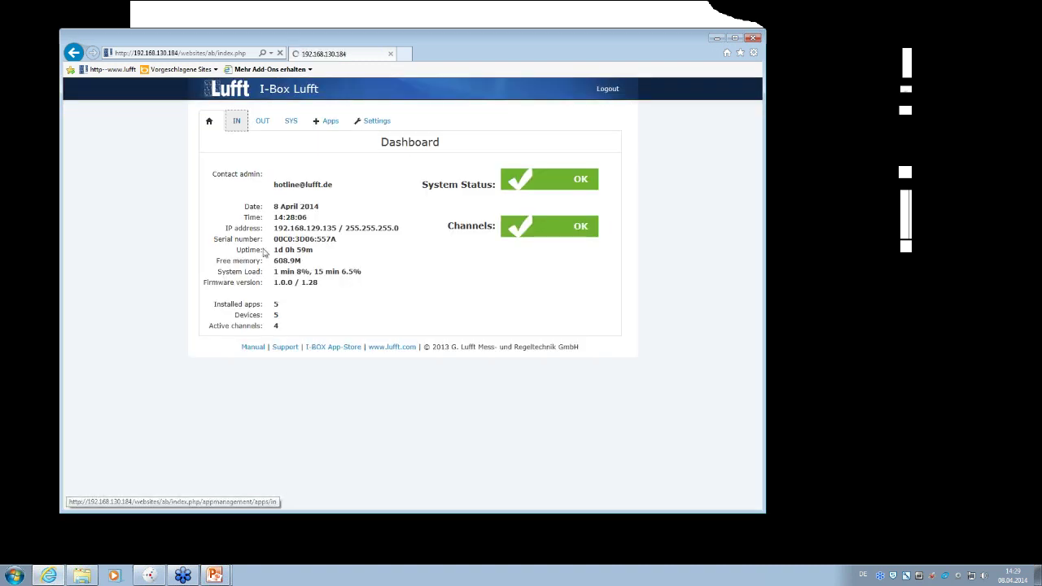
pyautogui.click(242, 204)
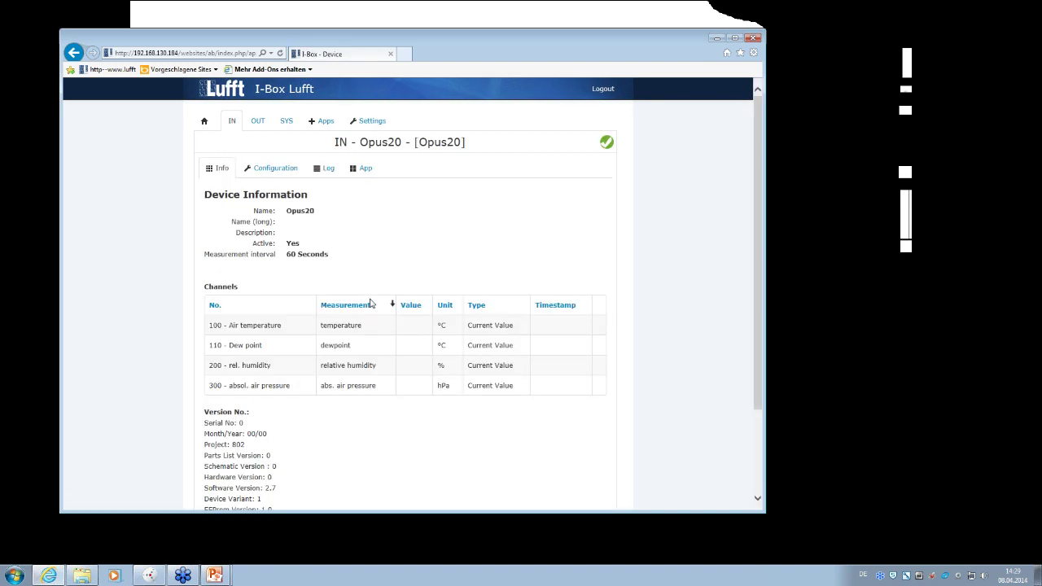
pyautogui.scroll(-2, 382, 351)
pyautogui.scroll(-1, 382, 351)
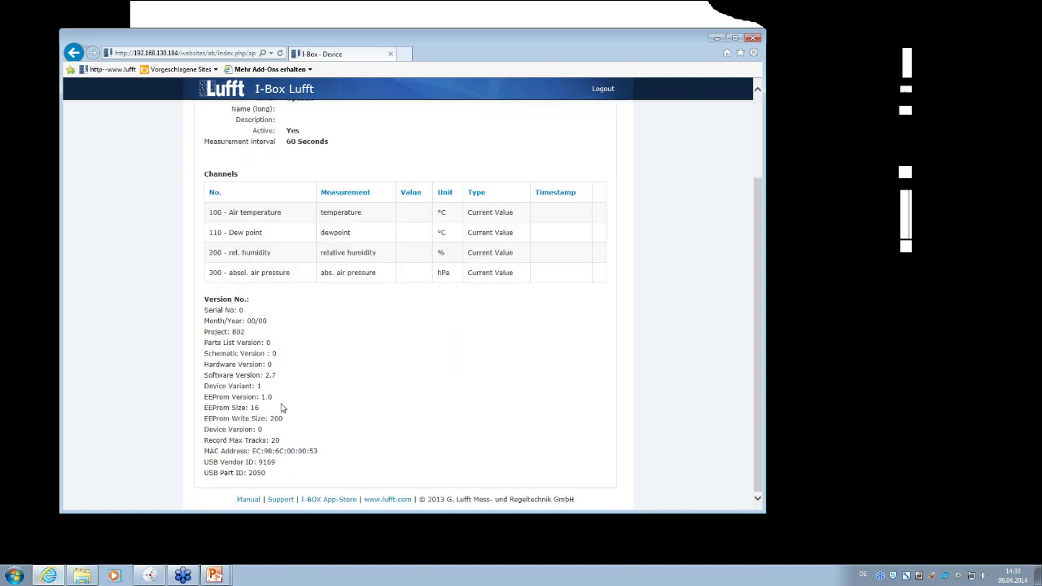
pyautogui.scroll(3, 260, 291)
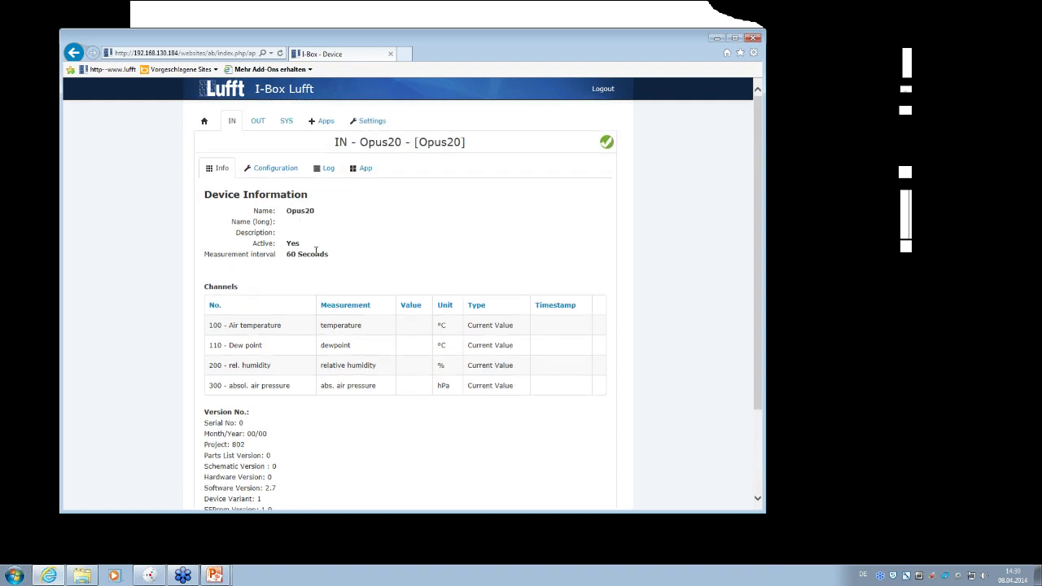
# - Refresh the Opus20 Info page to show readings 21.49 °C, 11.3 °C, 52.26 % and 985.69 hPa
pyautogui.click(274, 167)
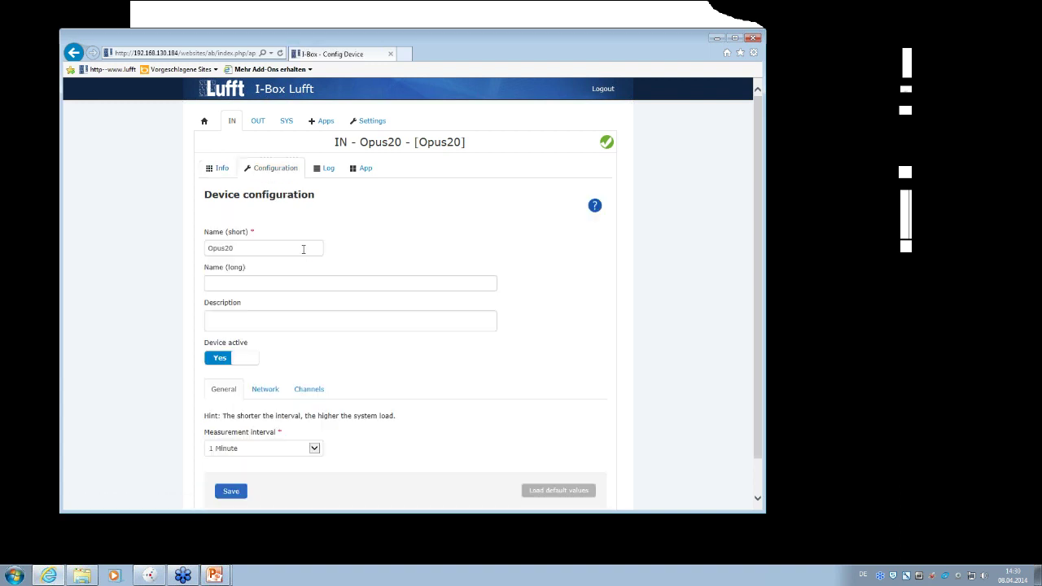
pyautogui.scroll(-1, 312, 234)
pyautogui.click(221, 130)
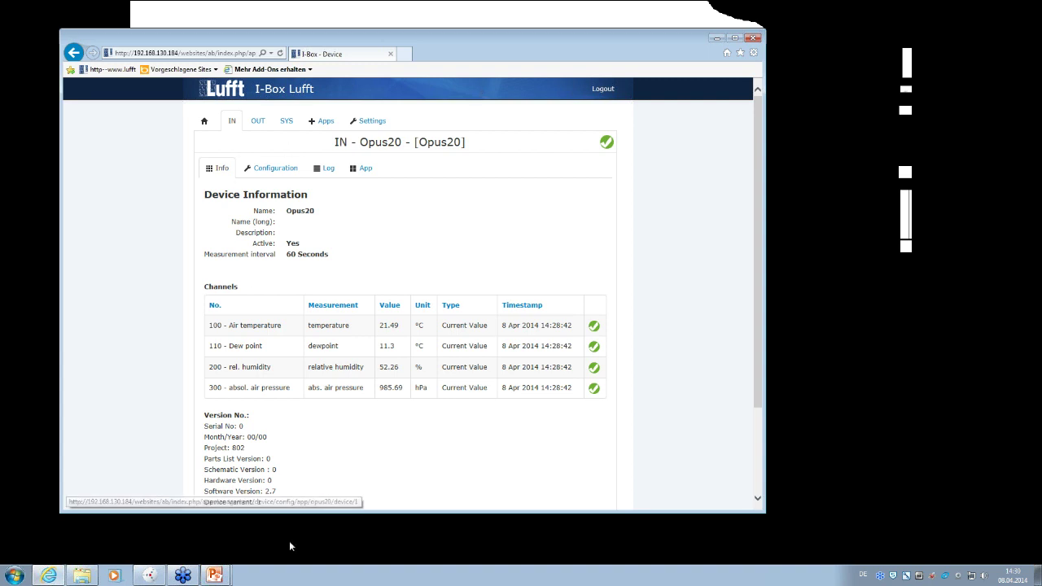
# - Open the CSV output app's Info page, showing long name Test and Active: Yes
pyautogui.click(258, 124)
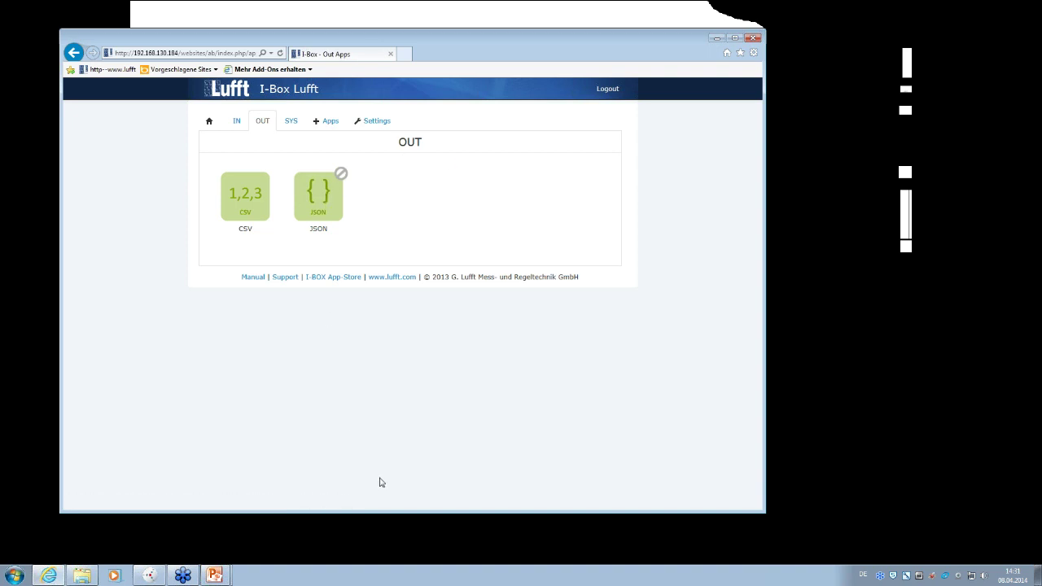
pyautogui.click(246, 200)
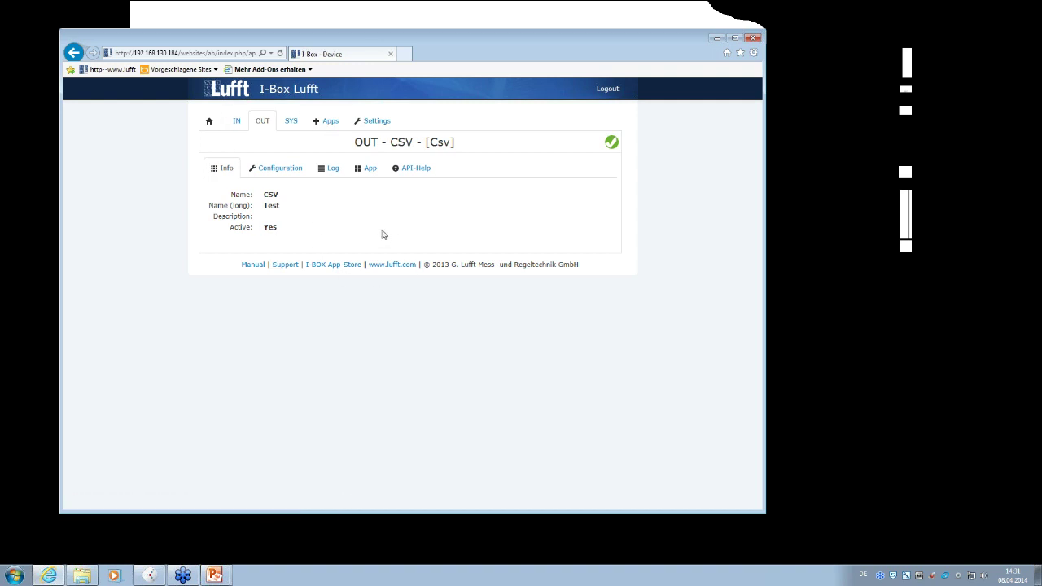
# - Show the CSV app's API-Help page describing getchannels and getvalues calls with example URLs
pyautogui.click(284, 171)
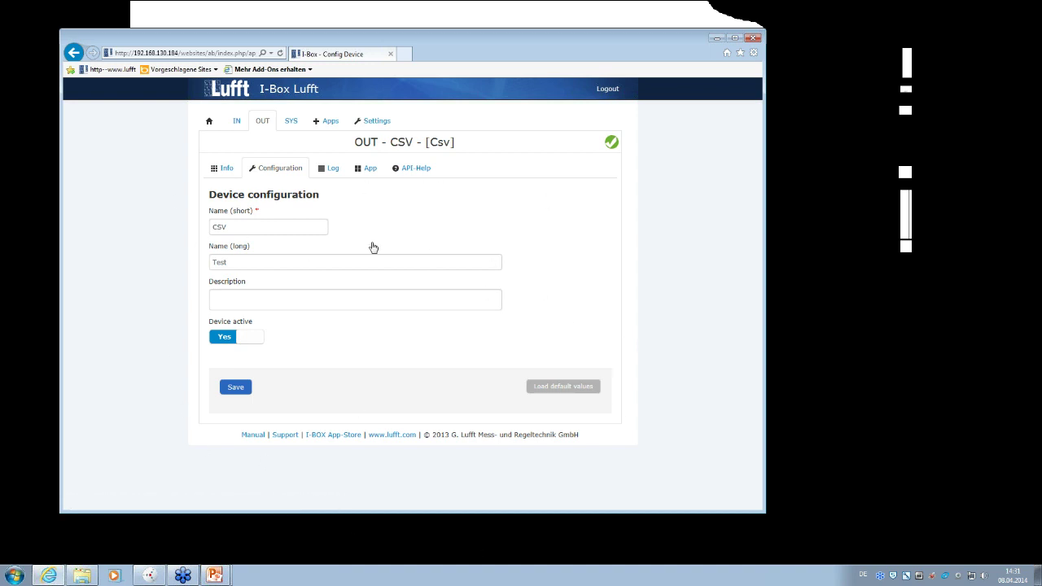
pyautogui.click(420, 169)
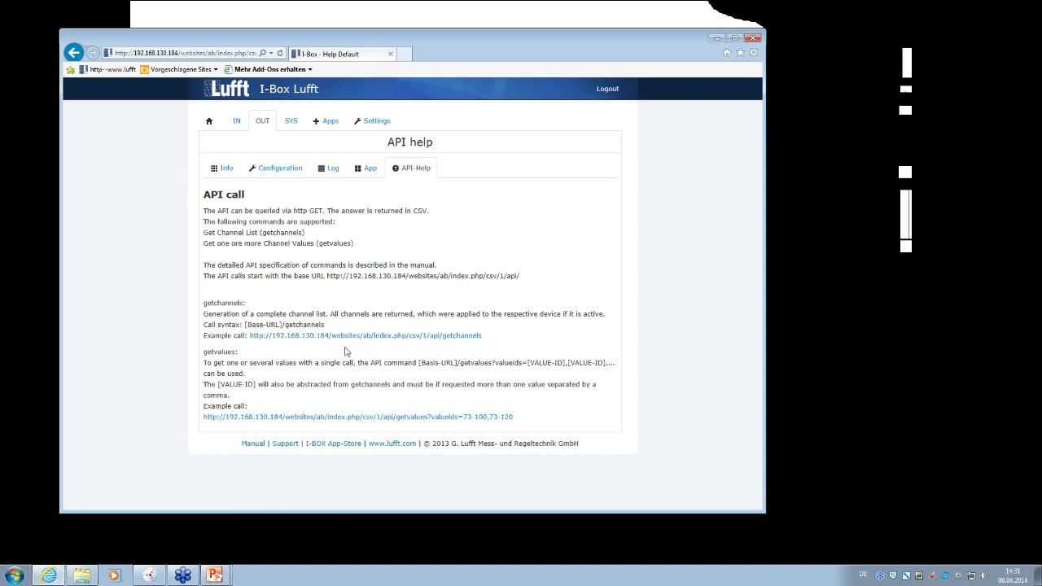
pyautogui.click(375, 335)
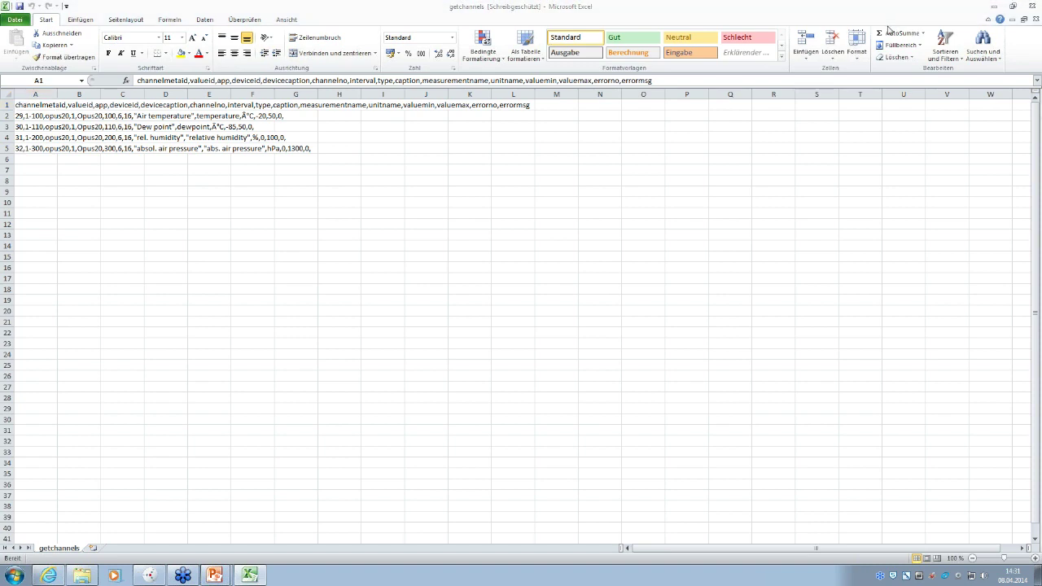
pyautogui.click(1031, 6)
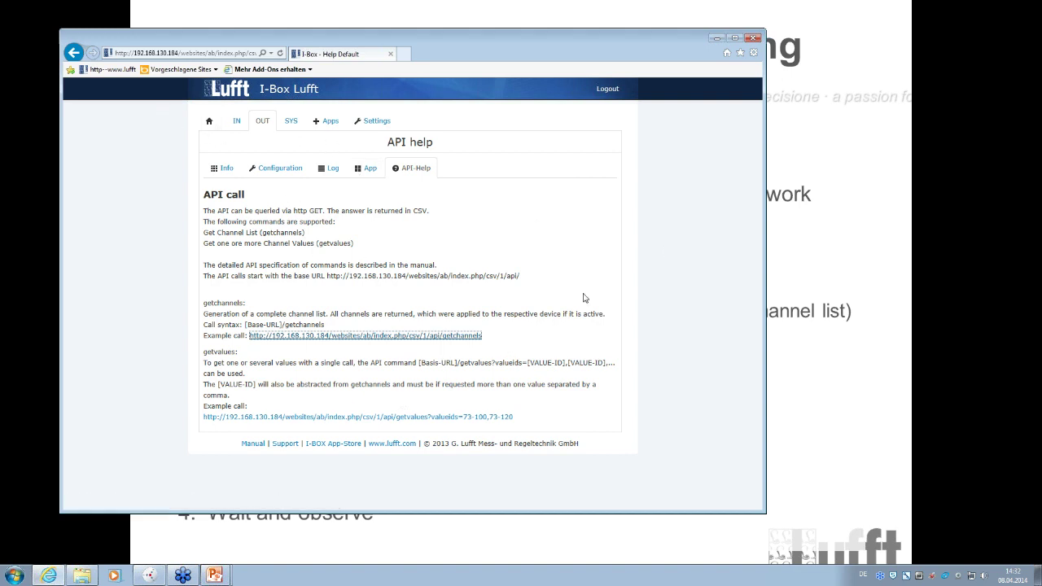
# - Log out of the I-Box via Apps, then advance the slideshow to the OPUS20 connecting & controlling To Do slide
pyautogui.click(330, 123)
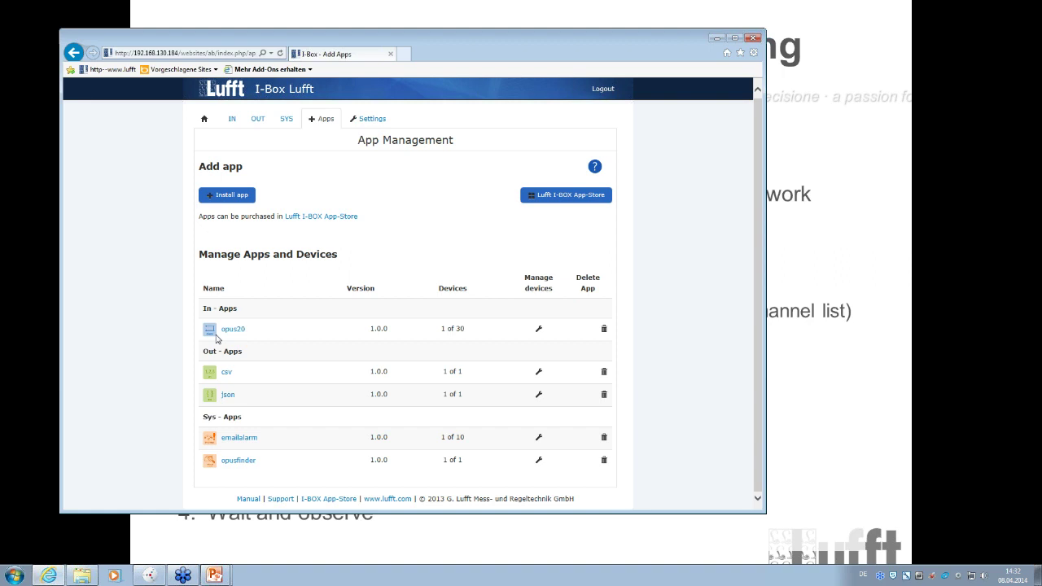
pyautogui.scroll(1, 217, 339)
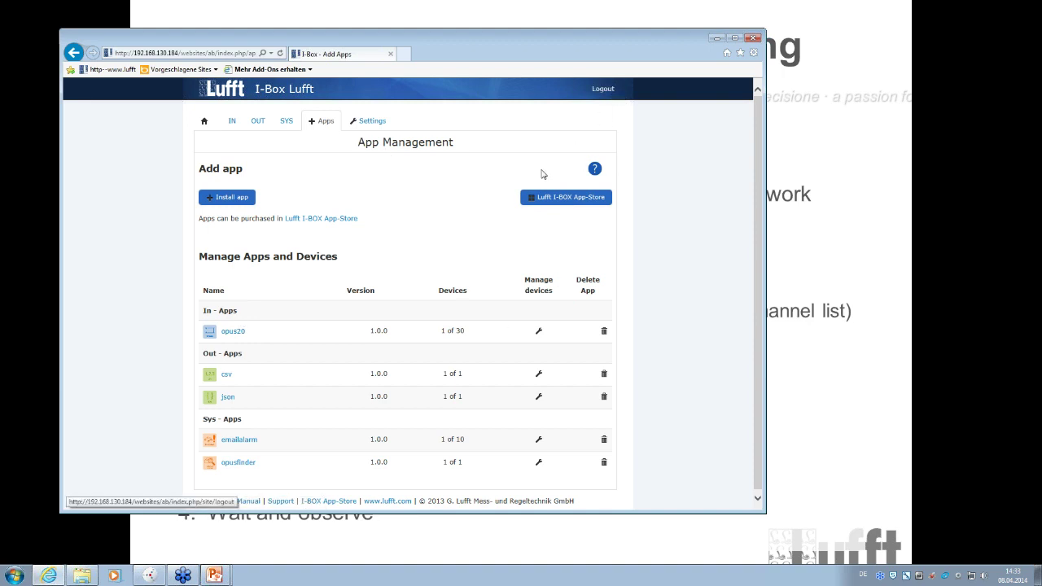
pyautogui.click(606, 90)
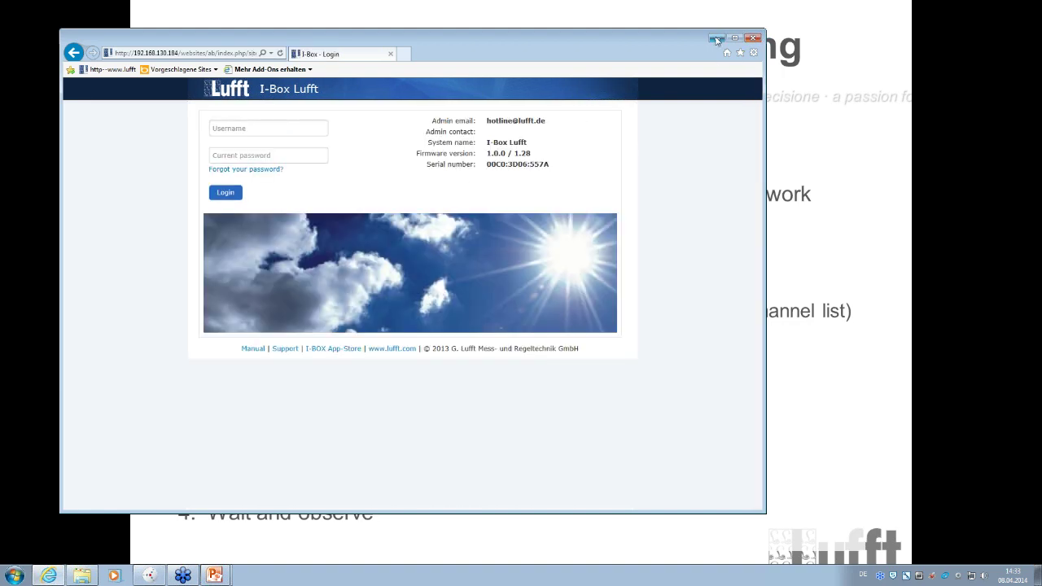
pyautogui.hotkey('alt', 'Tab')
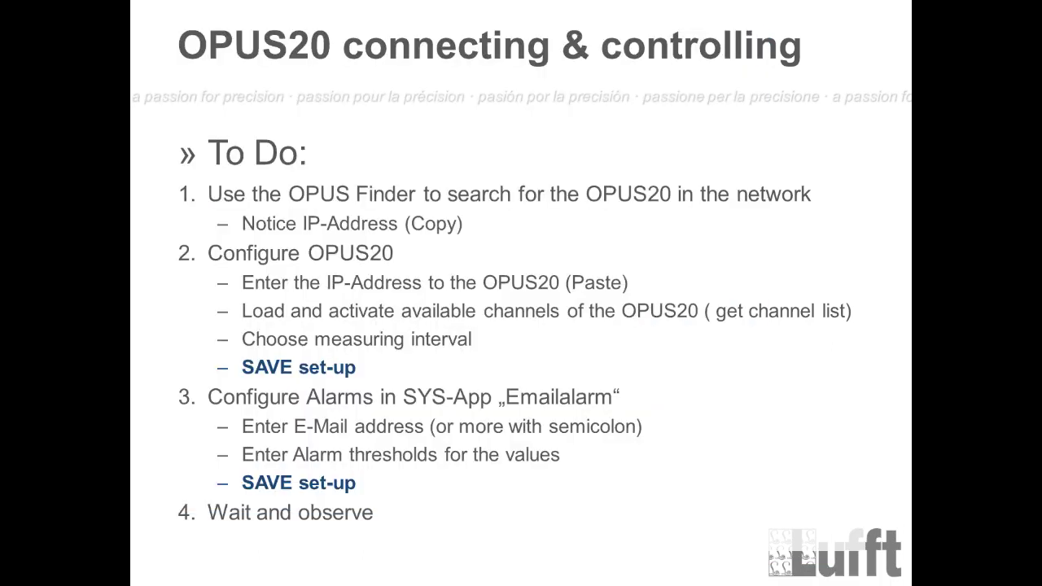
pyautogui.press('Right')
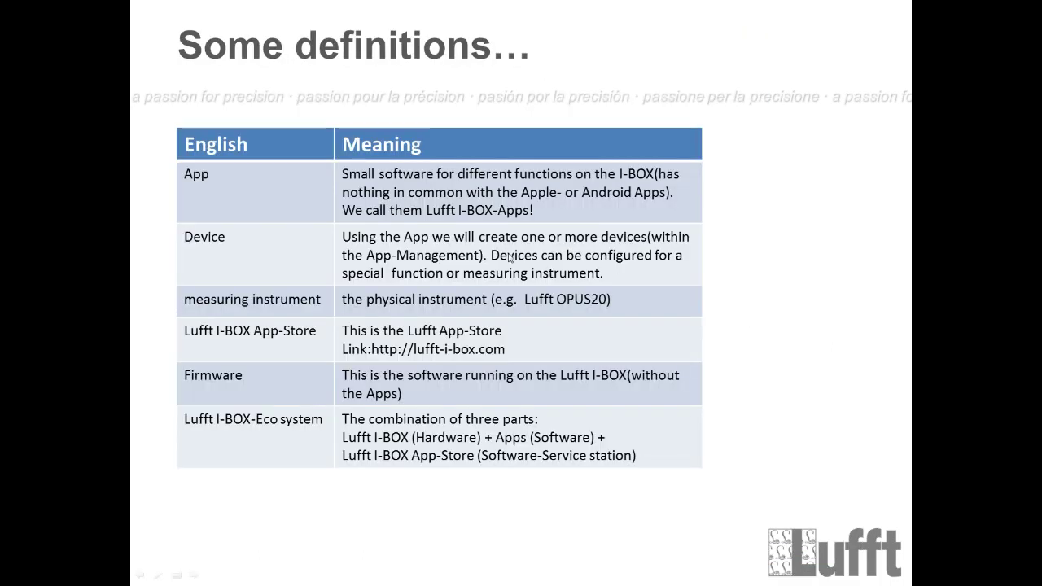